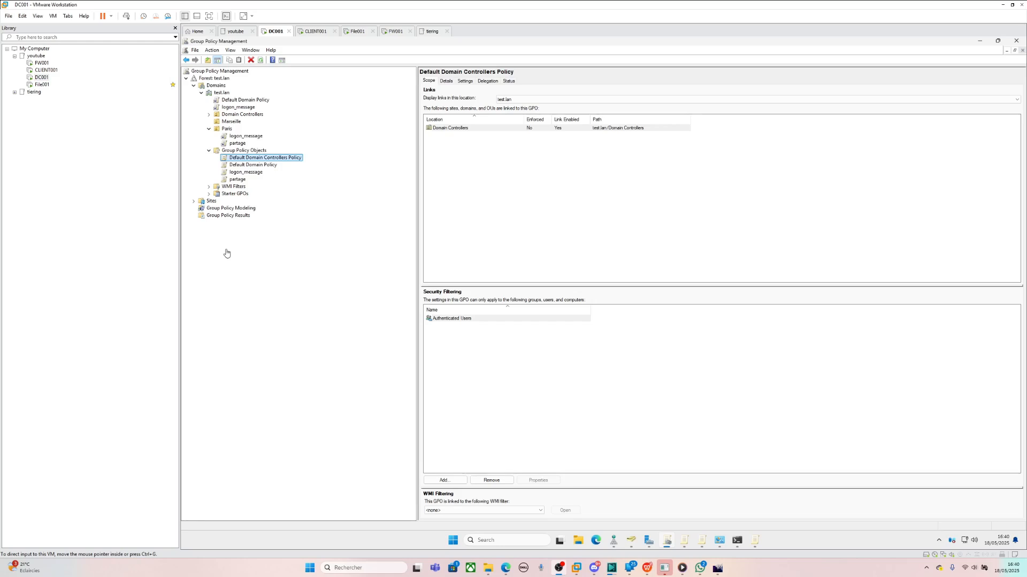
- Open the Default Domain Policy link under test.lan, dismissing the SYSVOL and link notices
{"action": "left_click", "coordinate": [270, 164]}
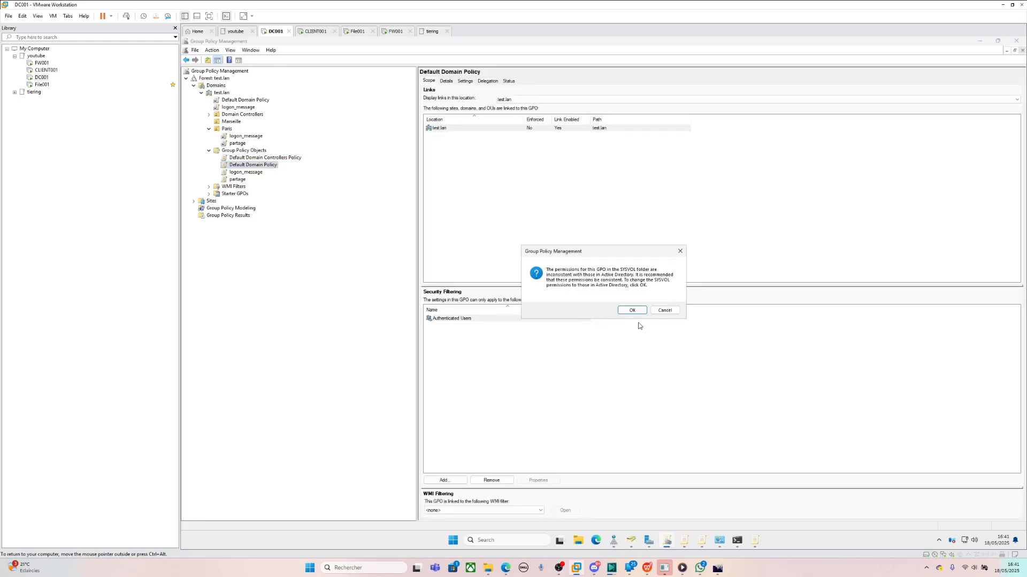
{"action": "left_click", "coordinate": [653, 314]}
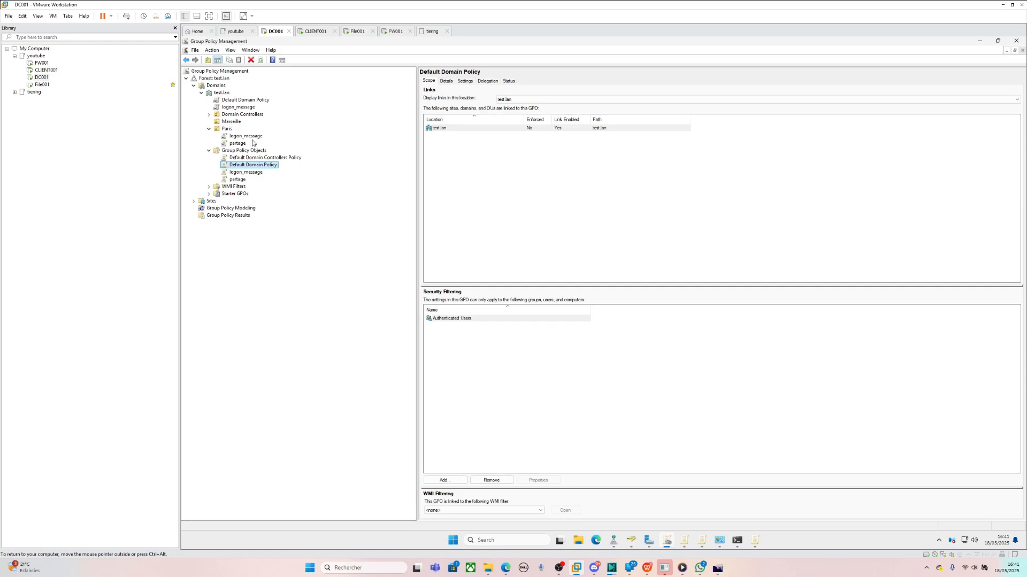
{"action": "left_click", "coordinate": [235, 100]}
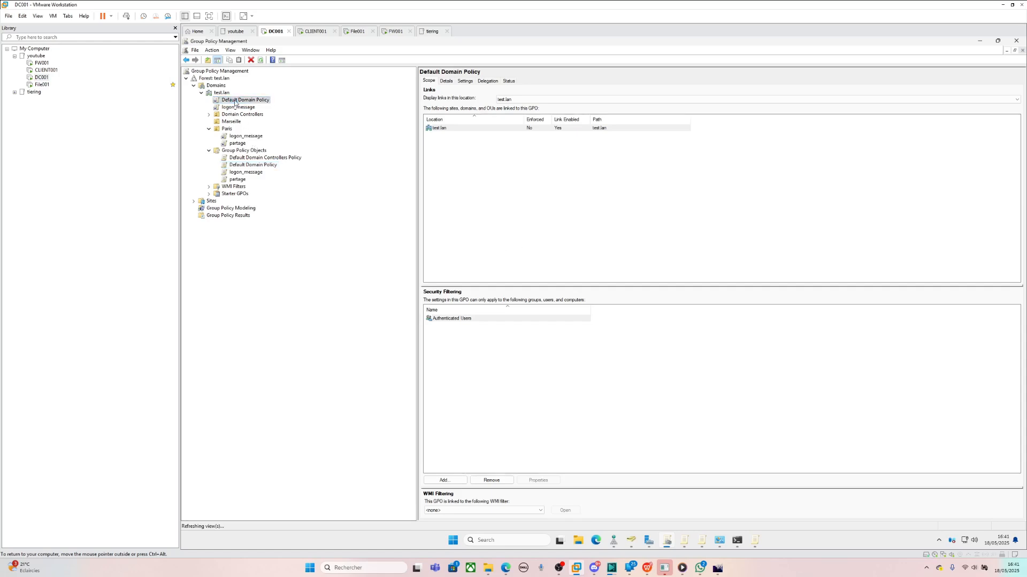
{"action": "left_click", "coordinate": [660, 303]}
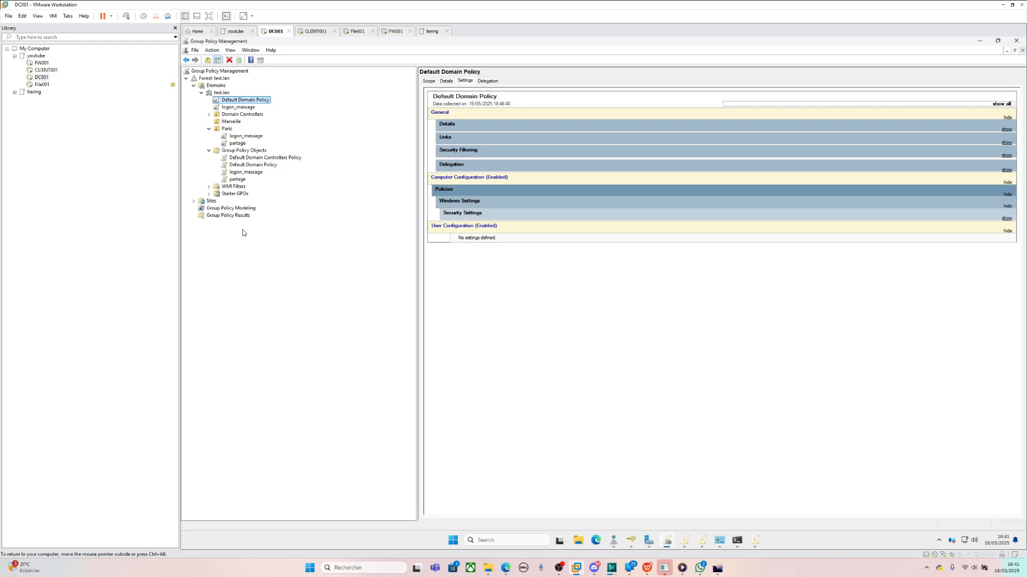
{"action": "left_click", "coordinate": [282, 159]}
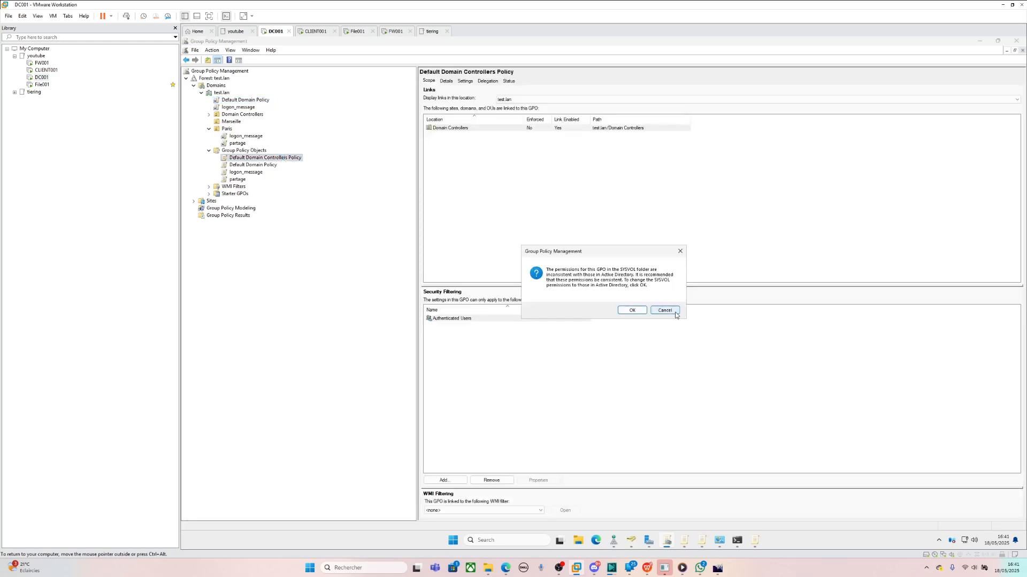
{"action": "left_click", "coordinate": [672, 314]}
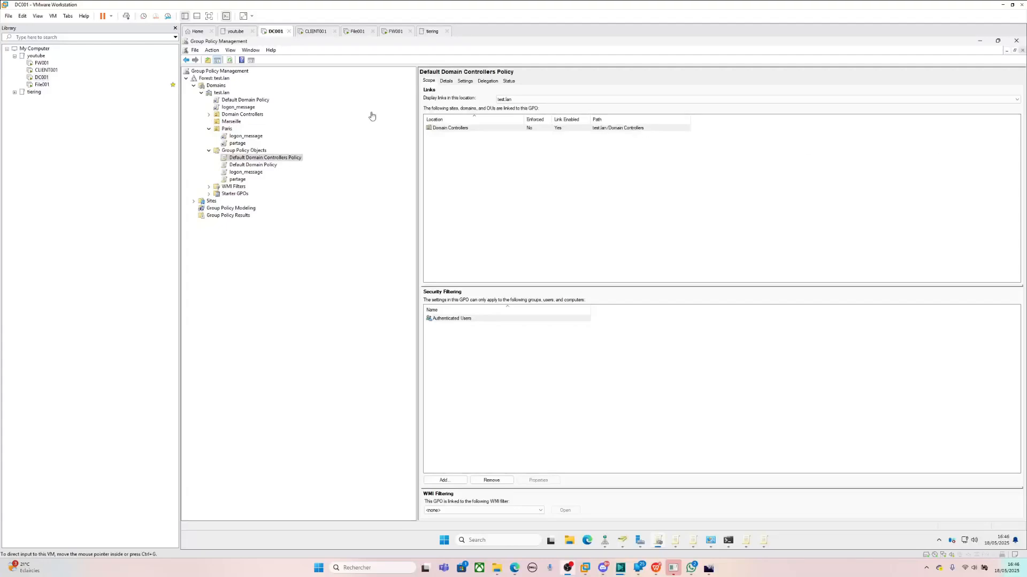
- Reopen the Default Domain Policy link and expand Security Settings > Password Policy in its settings report
{"action": "left_click", "coordinate": [258, 101]}
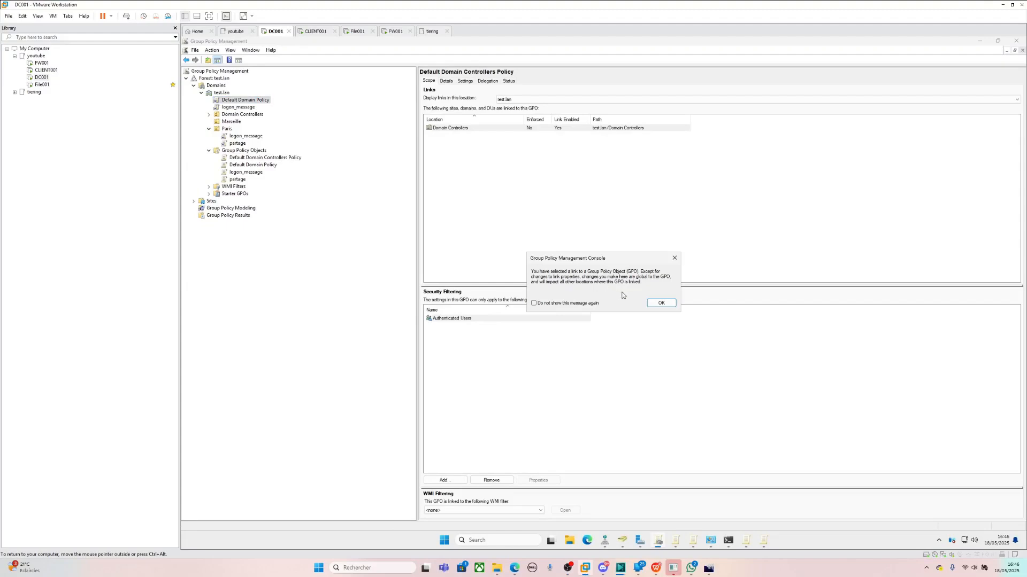
{"action": "left_click", "coordinate": [661, 303]}
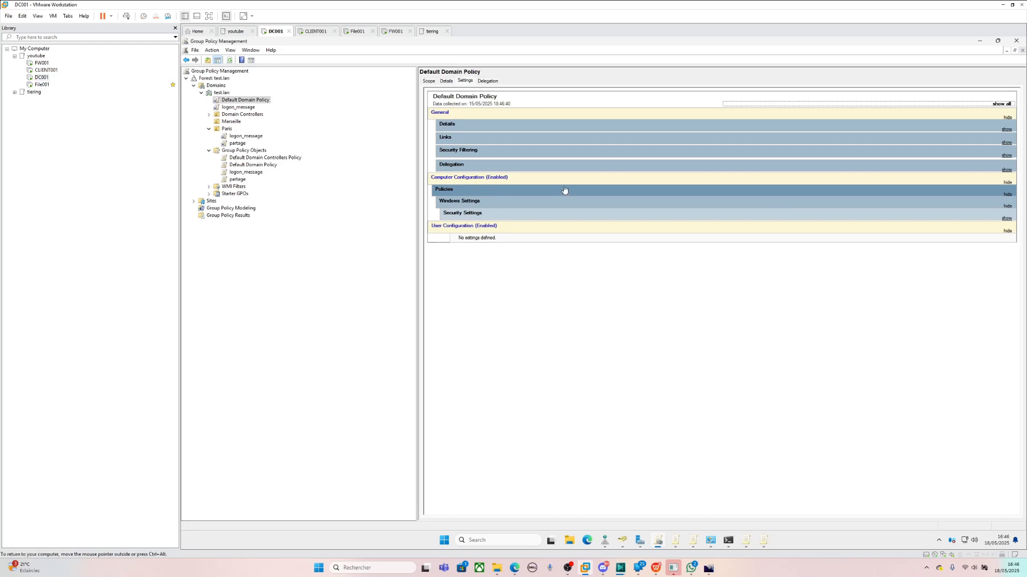
{"action": "left_click", "coordinate": [543, 222]}
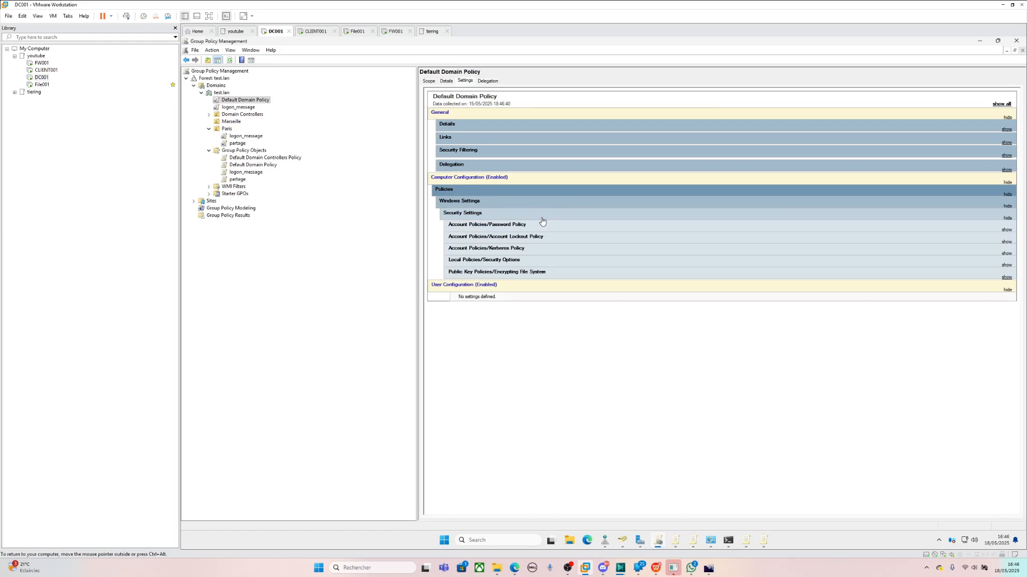
{"action": "left_click", "coordinate": [545, 225]}
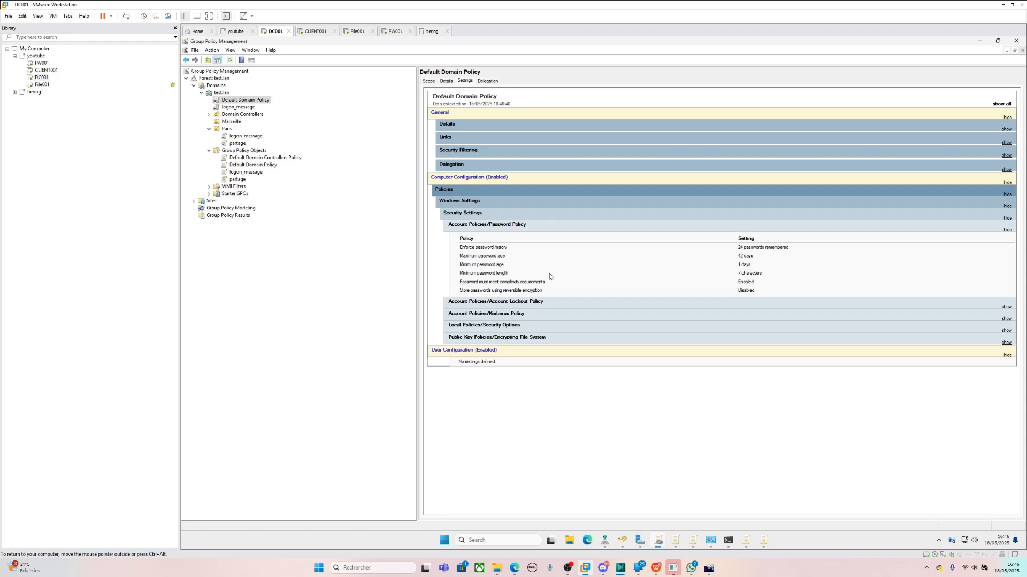
{"action": "left_click", "coordinate": [561, 302]}
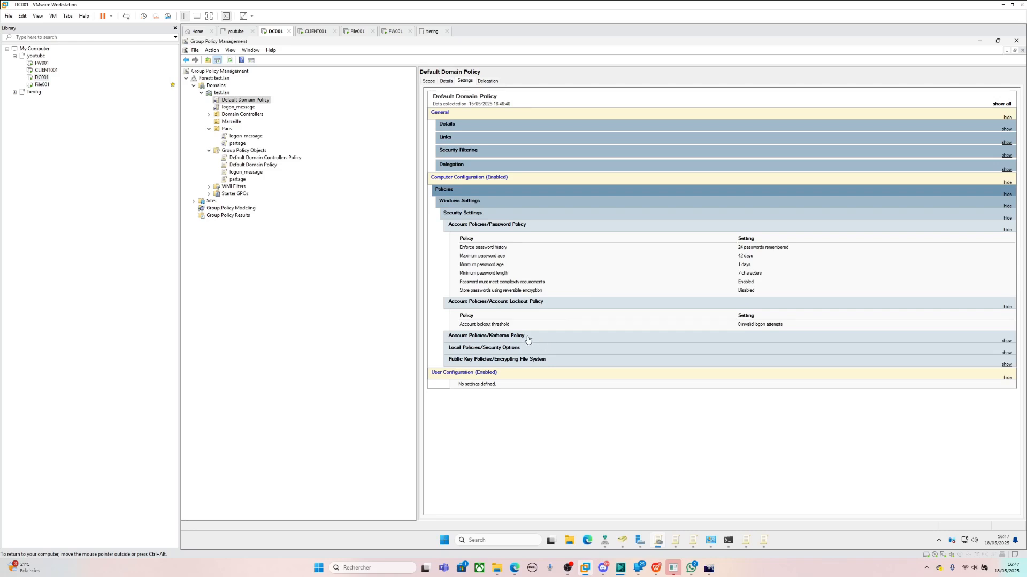
{"action": "left_click", "coordinate": [516, 225]}
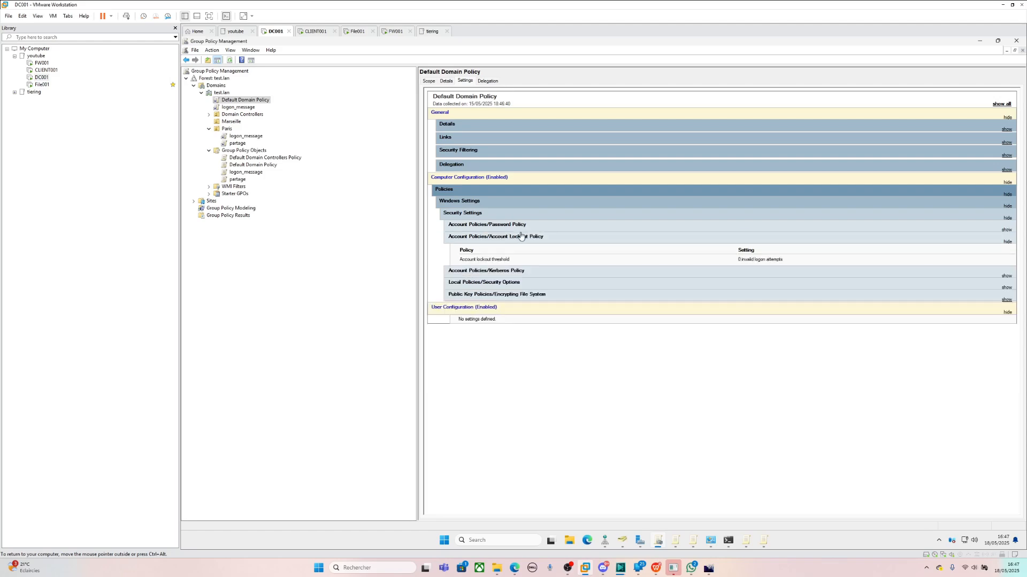
{"action": "left_click", "coordinate": [521, 237]}
{"action": "left_click", "coordinate": [522, 225]}
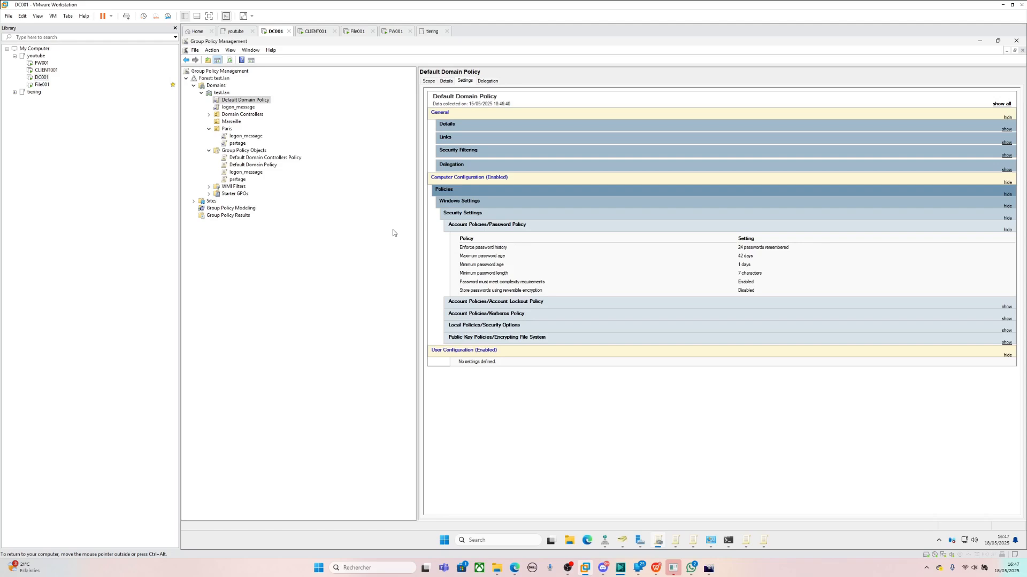
- Select test.lan, then the Paris OU to list its linked GPOs, logon_message and partage
{"action": "left_click", "coordinate": [222, 94]}
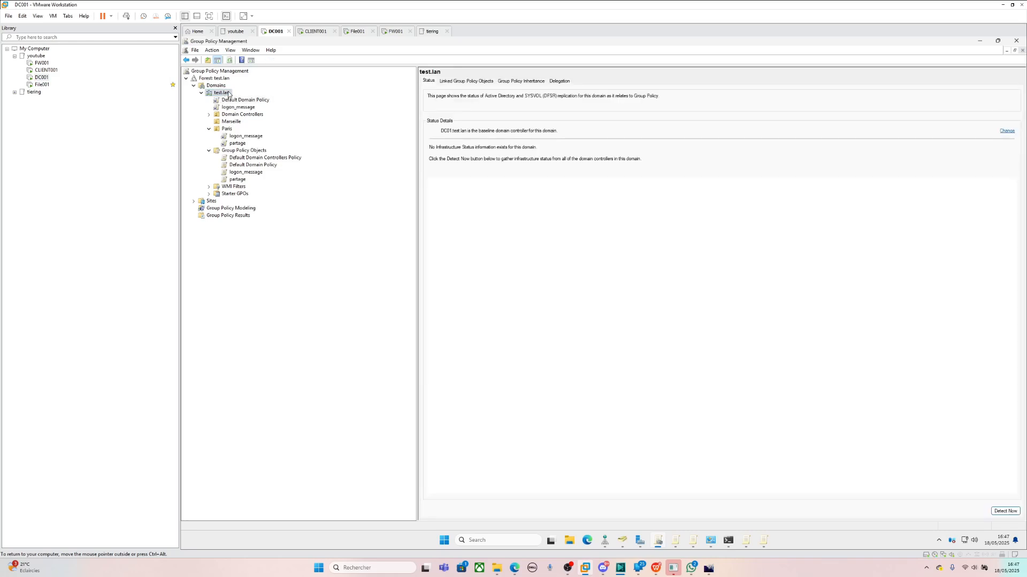
{"action": "left_click", "coordinate": [227, 130]}
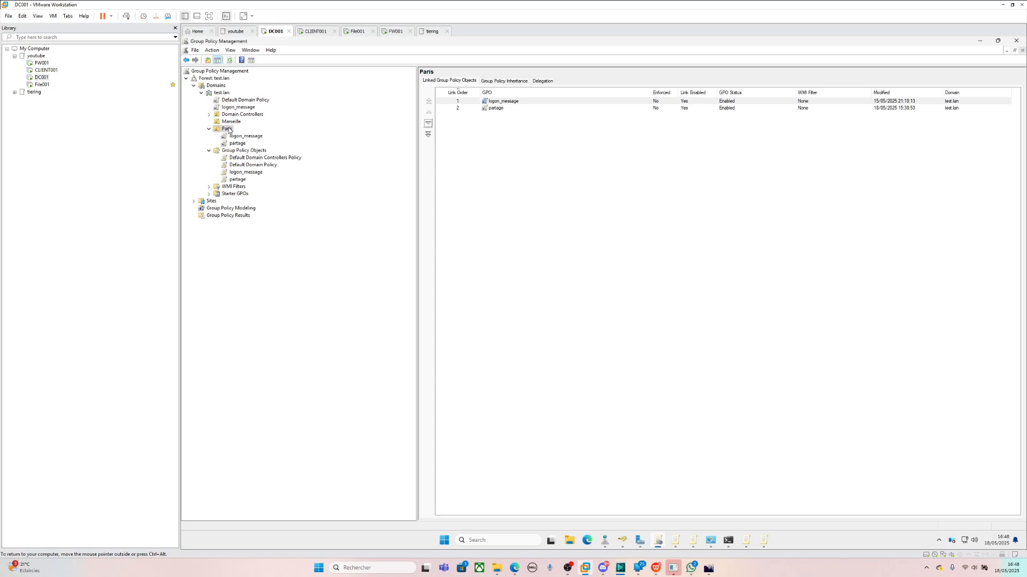
{"action": "left_click", "coordinate": [228, 130]}
{"action": "left_click", "coordinate": [217, 93]}
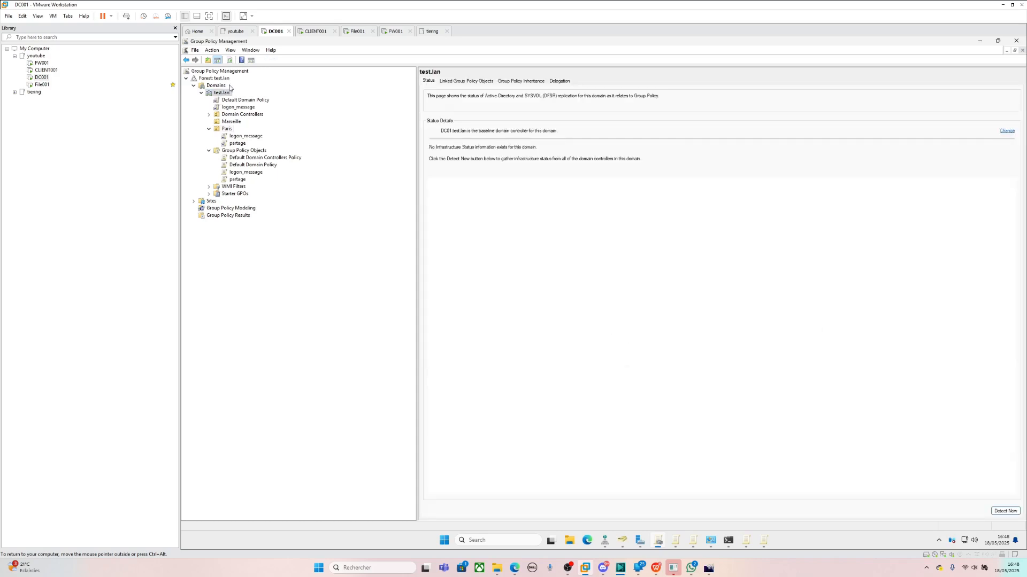
{"action": "left_click", "coordinate": [228, 129]}
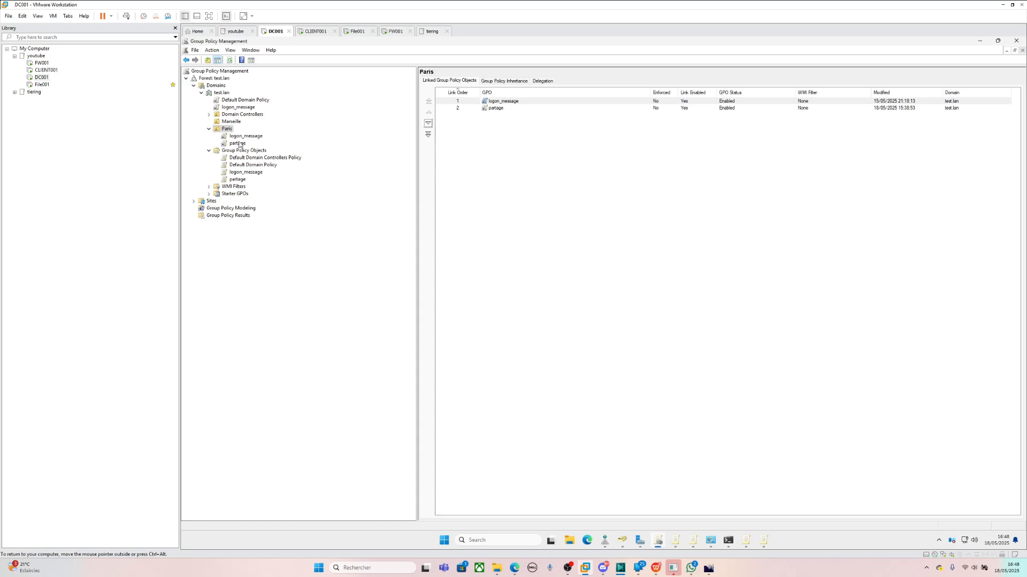
- Select the logon_message and partage links in the Paris OU's linked GPO list
{"action": "left_click", "coordinate": [458, 102]}
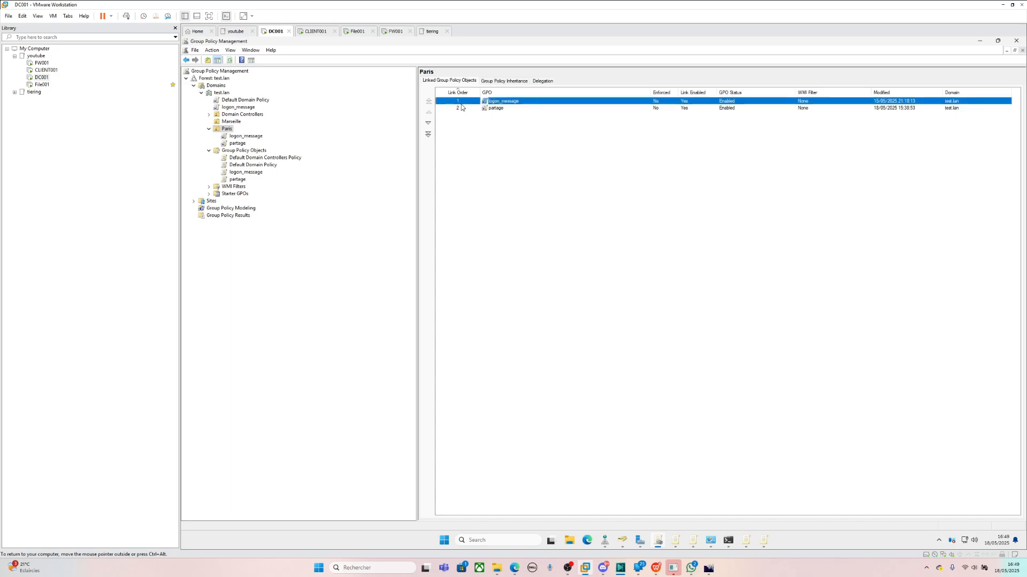
{"action": "left_click", "coordinate": [463, 109]}
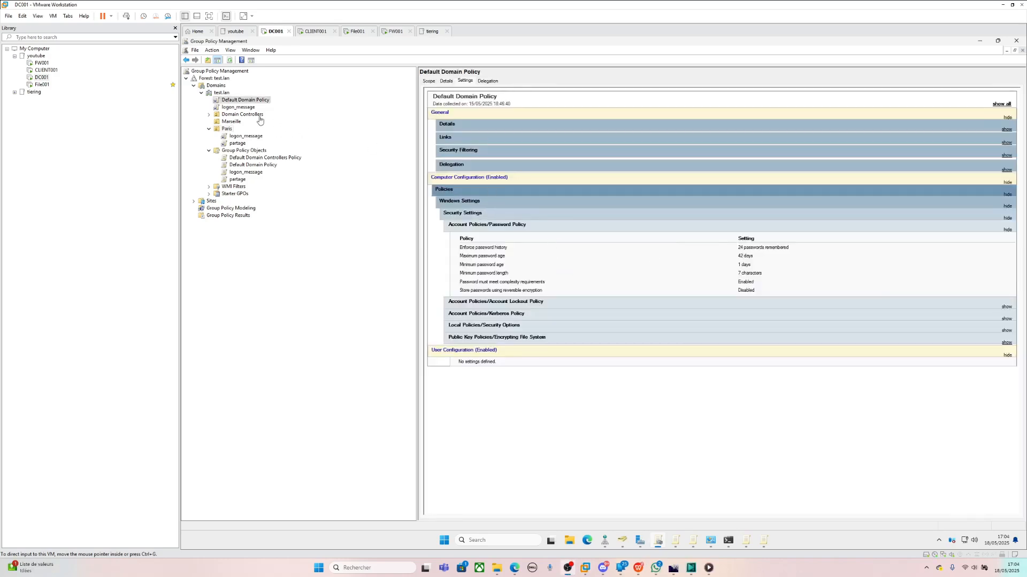
- Collapse and re-expand the Password Policy table, then highlight the Maximum password age setting
{"action": "left_click", "coordinate": [499, 227]}
{"action": "left_click", "coordinate": [466, 227]}
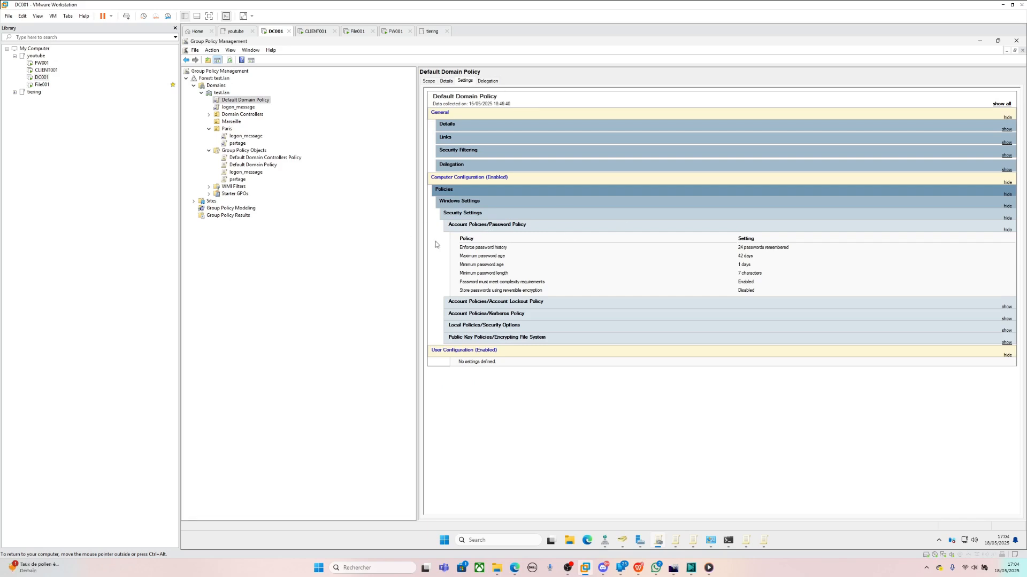
{"action": "left_click_drag", "start_coordinate": [509, 258], "coordinate": [460, 250]}
{"action": "left_click", "coordinate": [509, 246]}
{"action": "left_click", "coordinate": [477, 256]}
- Highlight the reversible encryption setting and the 42-day maximum password age value
{"action": "left_click_drag", "start_coordinate": [460, 291], "coordinate": [550, 294]}
{"action": "left_click", "coordinate": [626, 285]}
{"action": "left_click_drag", "start_coordinate": [753, 256], "coordinate": [728, 256]}
{"action": "left_click", "coordinate": [728, 259]}
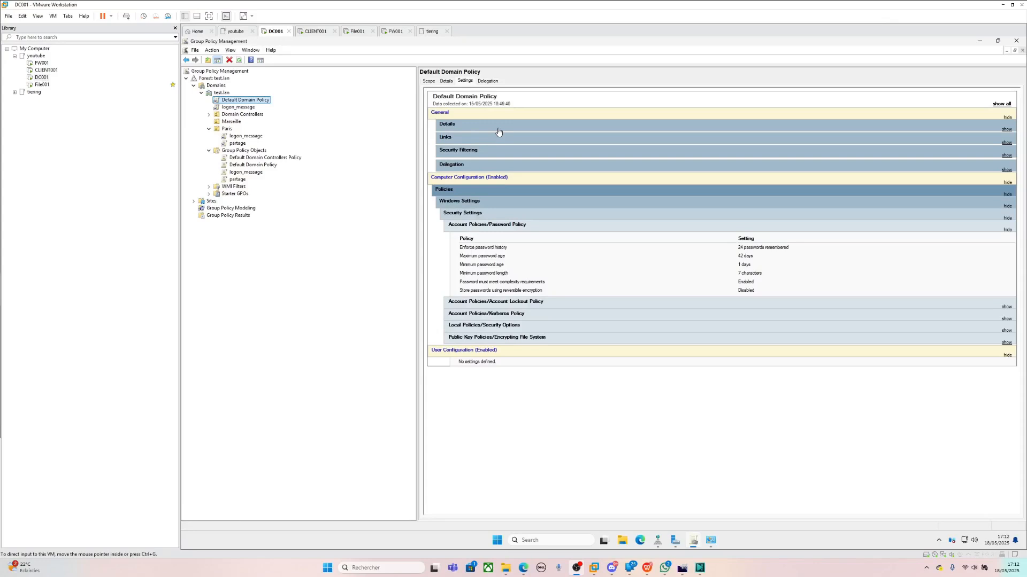
- Edit the Default Domain Policy and expand Windows Settings > Security Settings in the editor
{"action": "left_click", "coordinate": [255, 102]}
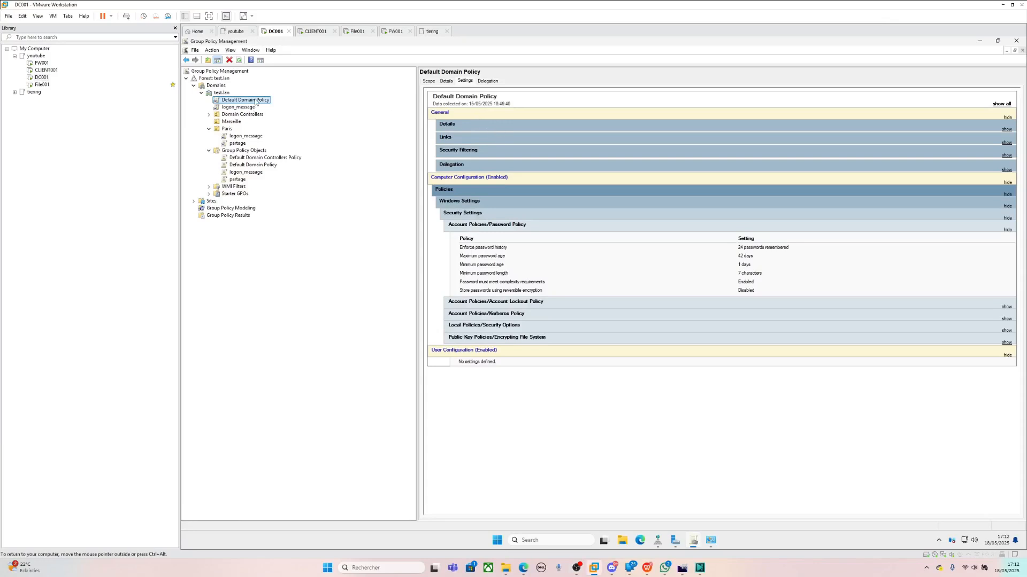
{"action": "right_click", "coordinate": [256, 102]}
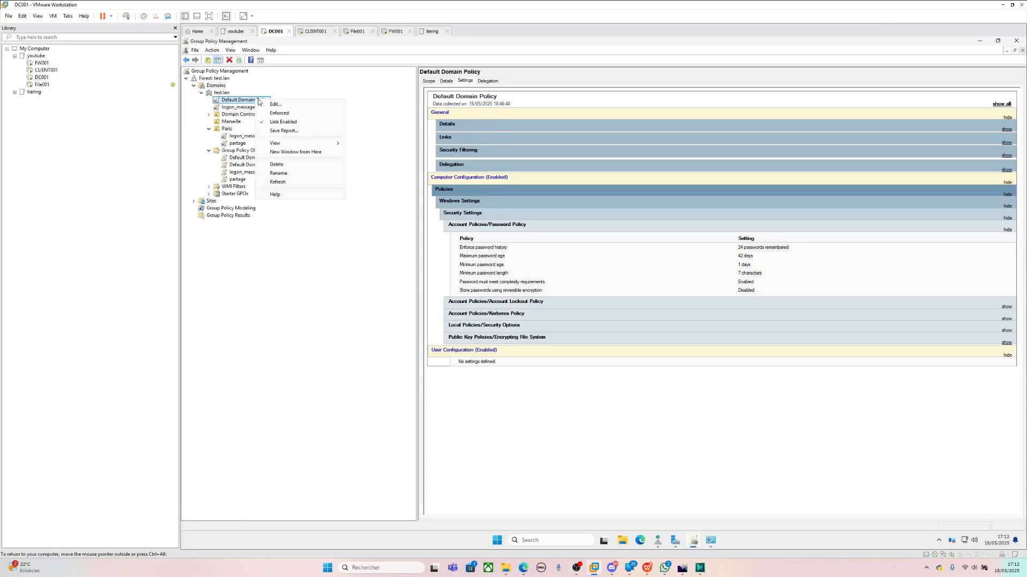
{"action": "left_click", "coordinate": [271, 104]}
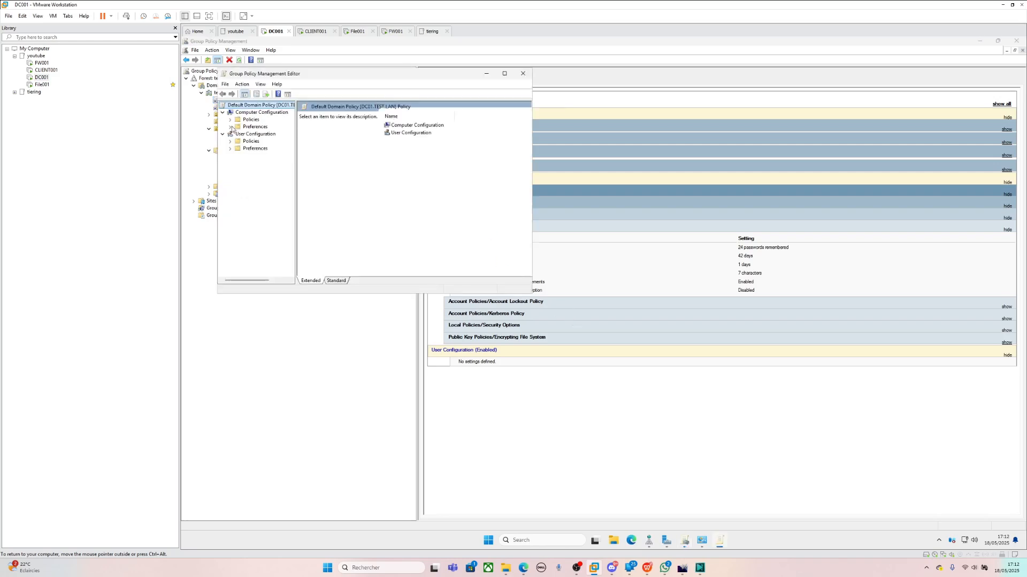
{"action": "left_click", "coordinate": [230, 119]}
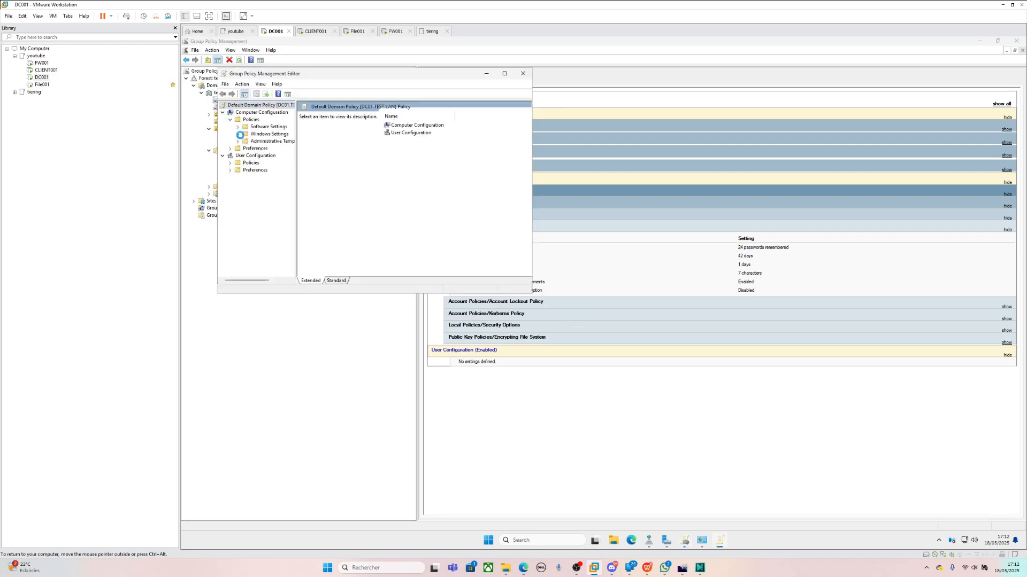
{"action": "left_click", "coordinate": [237, 134]}
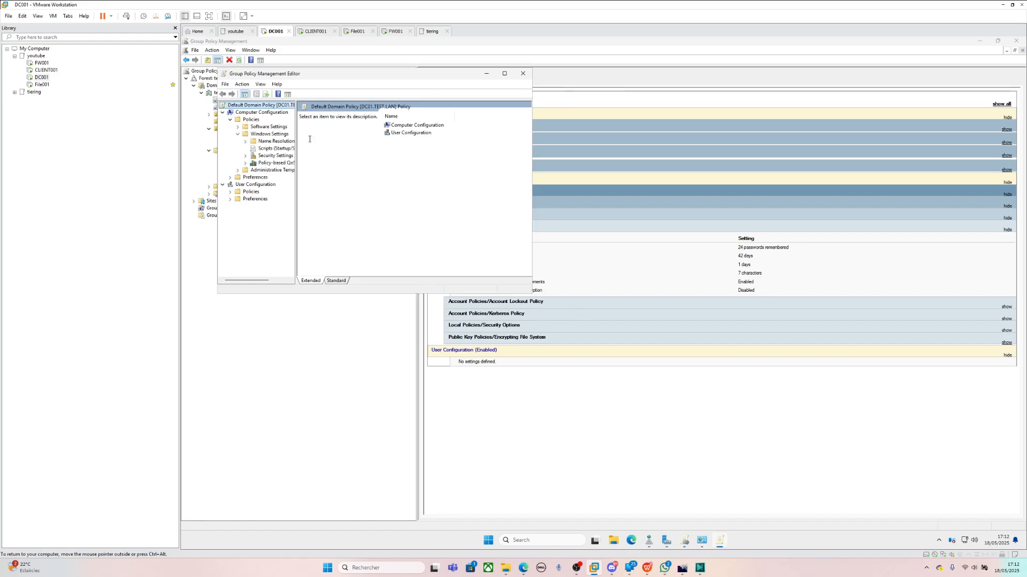
{"action": "left_click", "coordinate": [270, 157]}
- Go to Account Policies > Password Policy, maximize the editor, and select Minimum password length
{"action": "left_click", "coordinate": [319, 124]}
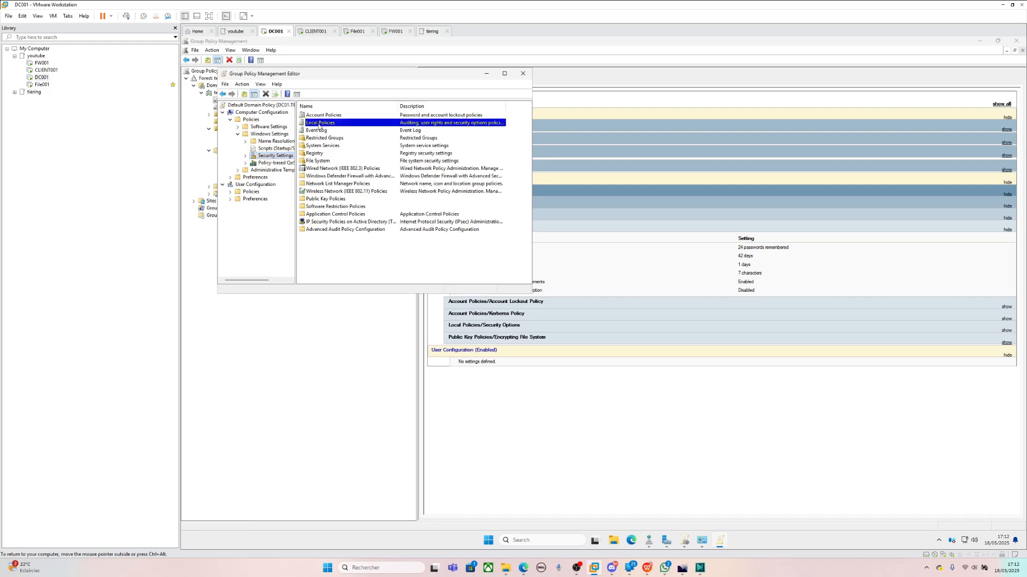
{"action": "double_click", "coordinate": [322, 115]}
{"action": "double_click", "coordinate": [322, 115]}
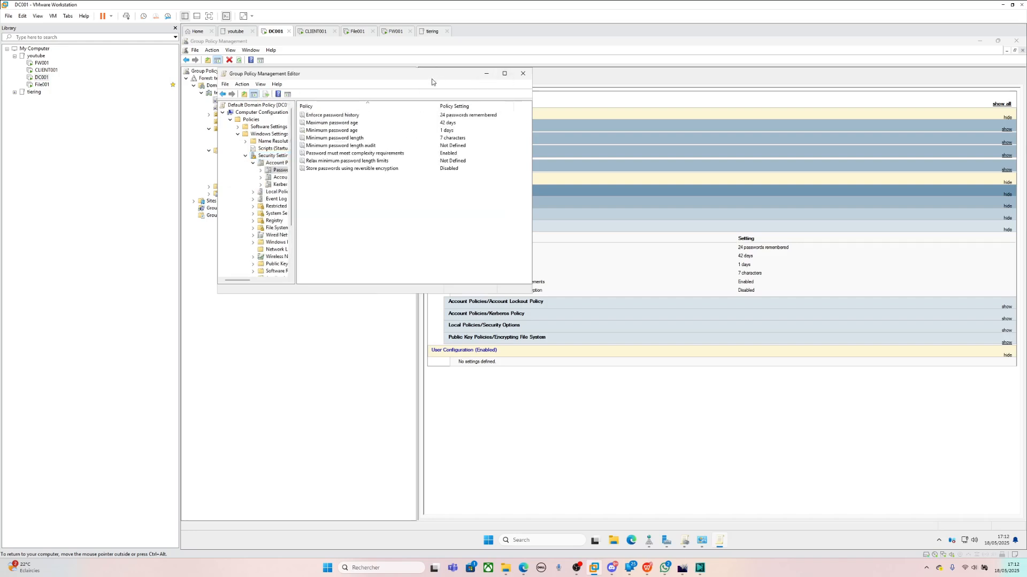
{"action": "left_click_drag", "start_coordinate": [431, 79], "coordinate": [403, 178]}
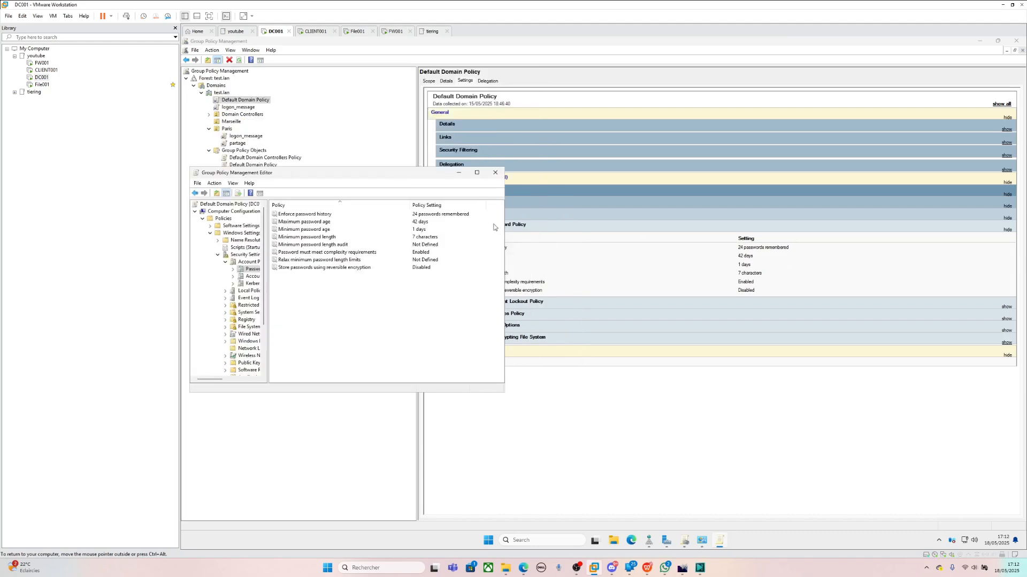
{"action": "left_click", "coordinate": [476, 173]}
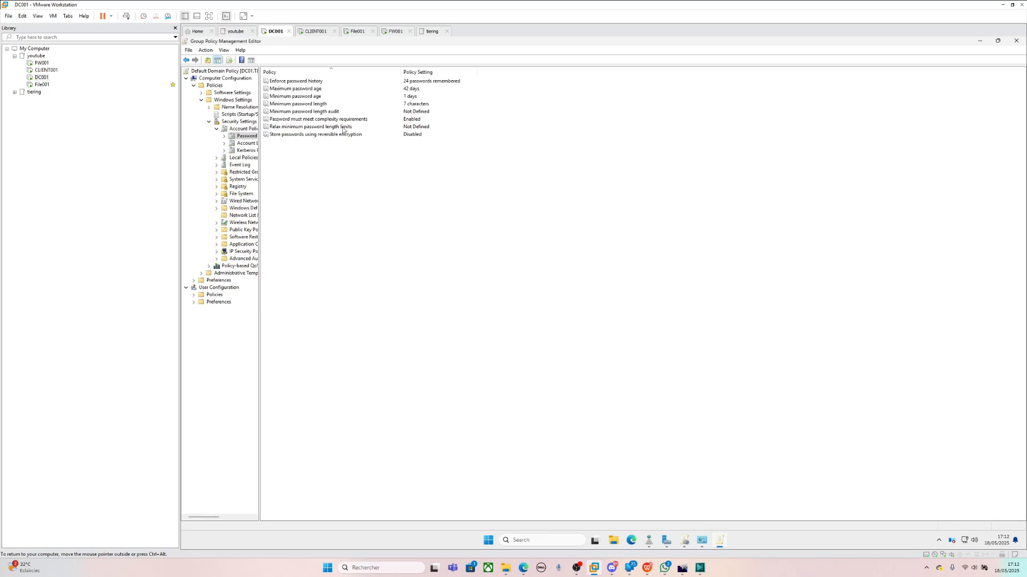
{"action": "left_click", "coordinate": [327, 106]}
- Raise Minimum password length from 7 to 10 characters and apply it
{"action": "double_click", "coordinate": [326, 106]}
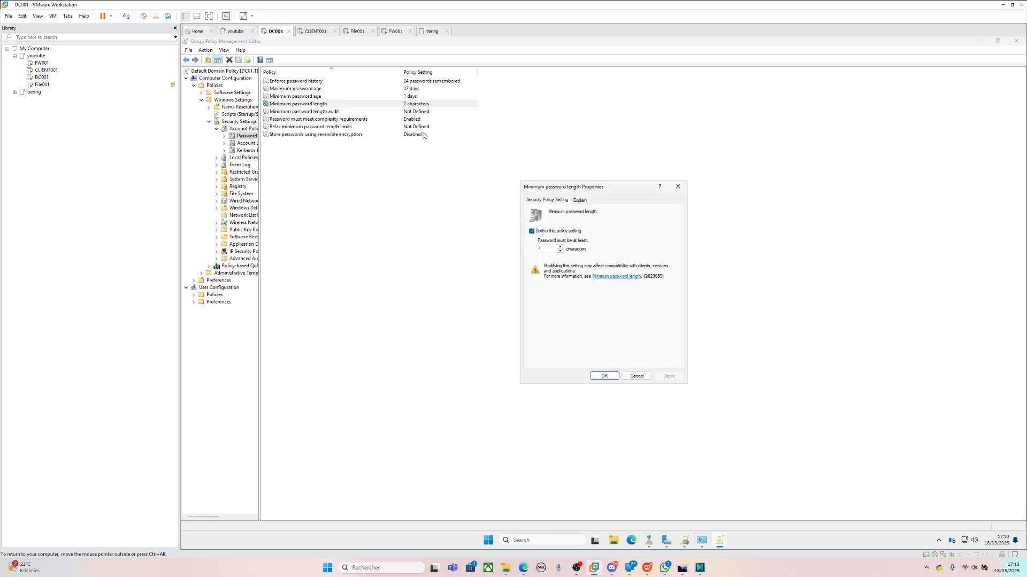
{"action": "left_click", "coordinate": [560, 247]}
{"action": "left_click", "coordinate": [560, 247]}
{"action": "left_click", "coordinate": [560, 247]}
{"action": "left_click", "coordinate": [665, 376]}
{"action": "left_click", "coordinate": [603, 377]}
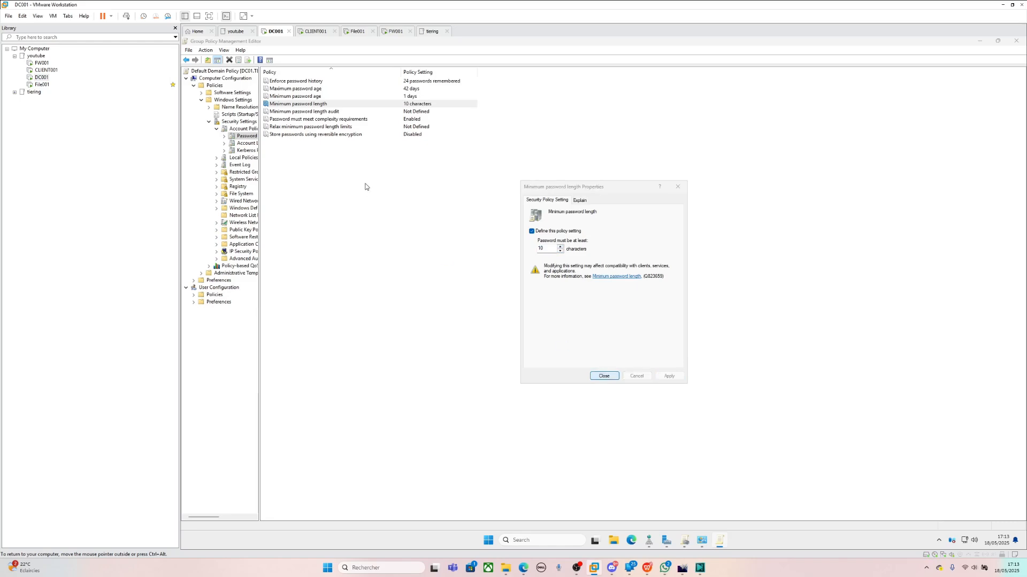
{"action": "key", "text": "Escape"}
- Open Password must meet complexity requirements and read its Explain tab
{"action": "double_click", "coordinate": [362, 122]}
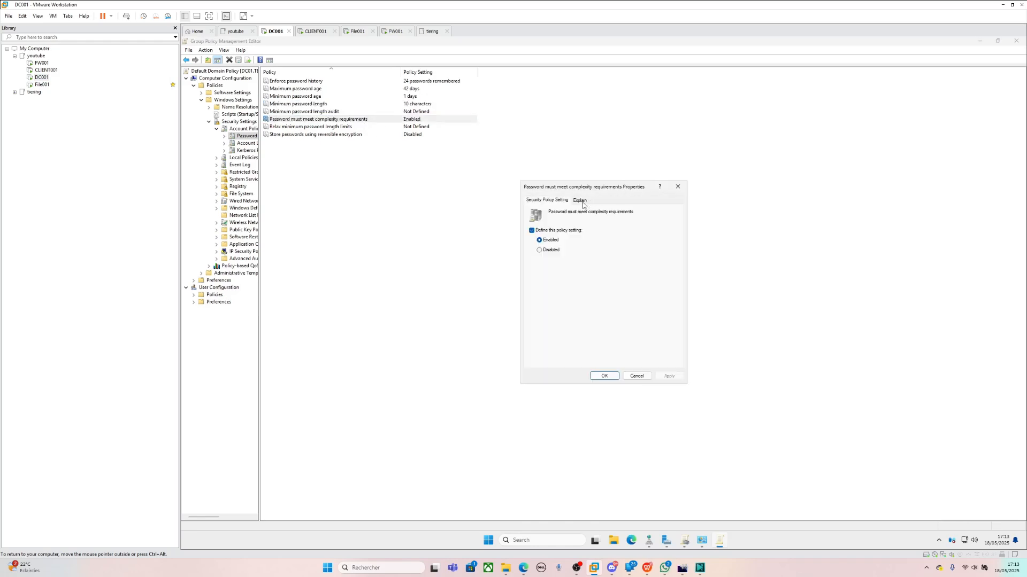
{"action": "left_click", "coordinate": [582, 201]}
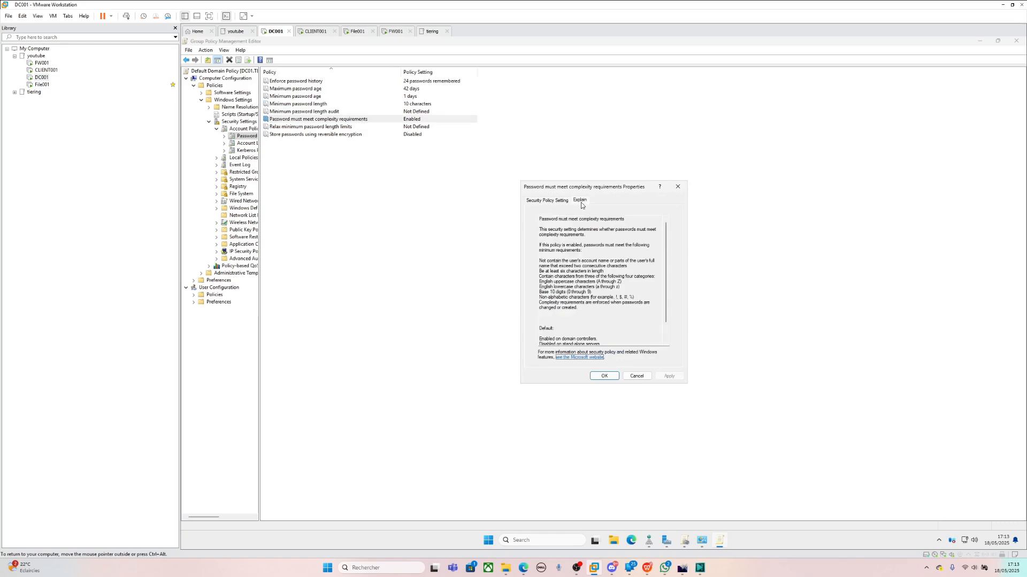
{"action": "left_click", "coordinate": [589, 245]}
{"action": "scroll", "coordinate": [601, 298], "scroll_direction": "down", "scroll_amount": 2}
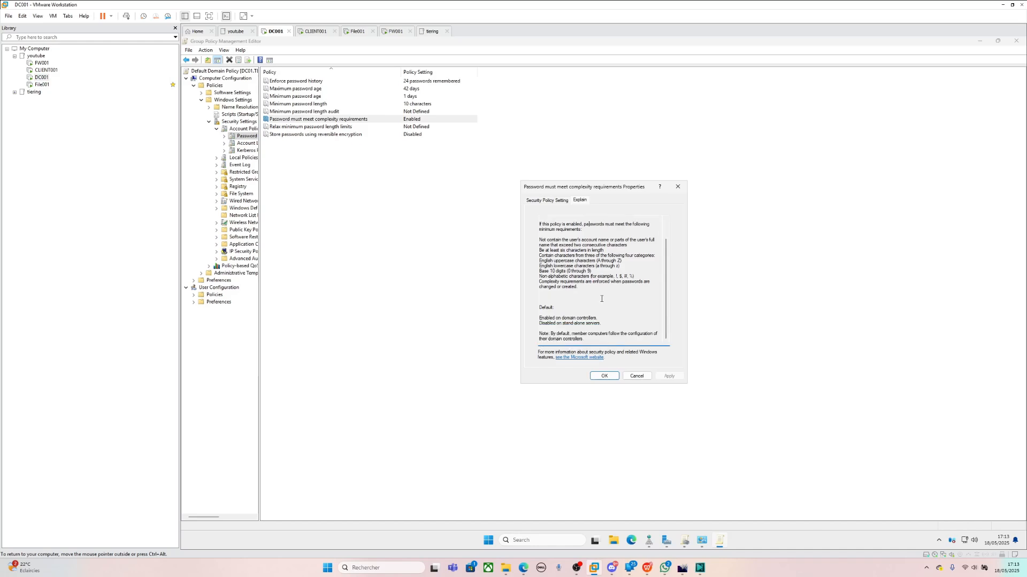
{"action": "scroll", "coordinate": [600, 297], "scroll_direction": "up", "scroll_amount": 2}
{"action": "triple_click", "coordinate": [547, 244]}
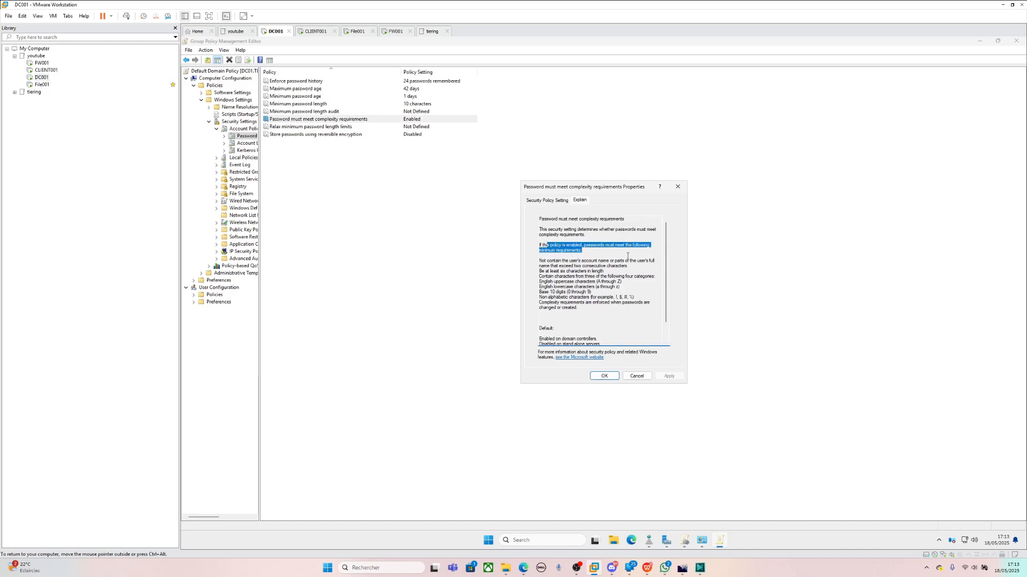
{"action": "left_click", "coordinate": [608, 259]}
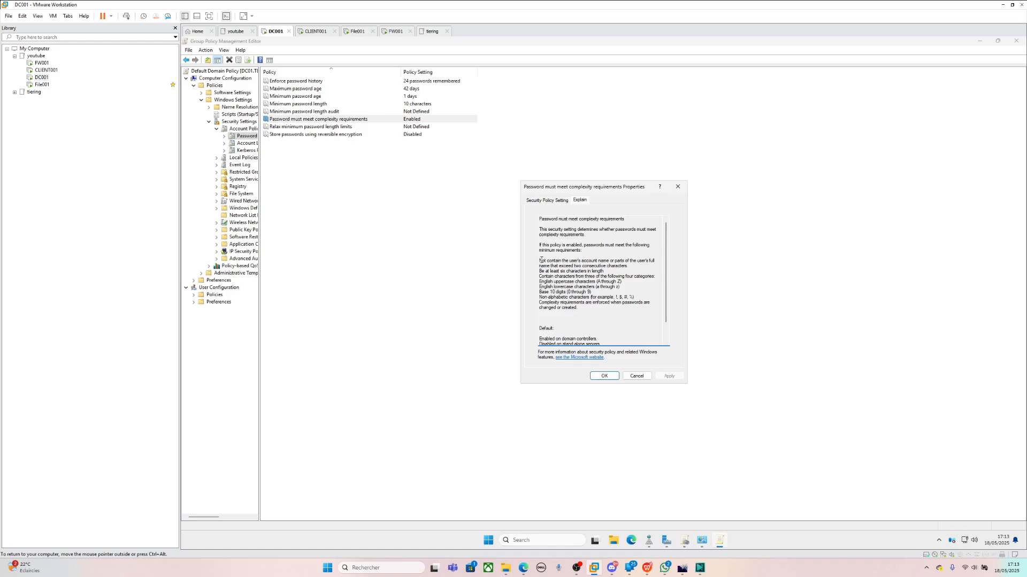
- Review the complexity rules (account name, length, four character categories), keep it Enabled, and close it
{"action": "left_click_drag", "start_coordinate": [541, 260], "coordinate": [624, 261]}
{"action": "left_click", "coordinate": [614, 282]}
{"action": "left_click_drag", "start_coordinate": [621, 274], "coordinate": [564, 272]}
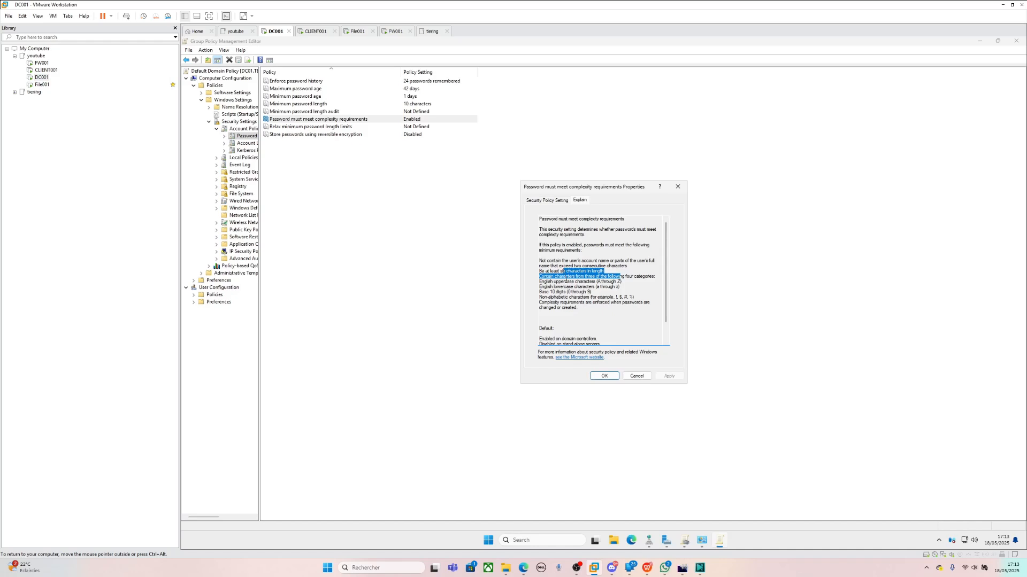
{"action": "left_click", "coordinate": [567, 283]}
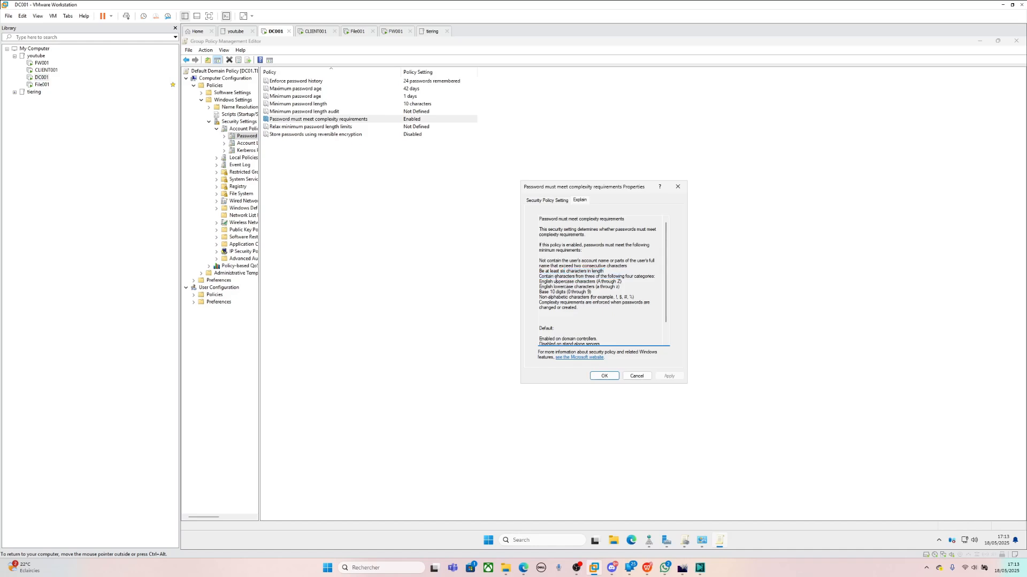
{"action": "left_click_drag", "start_coordinate": [555, 276], "coordinate": [556, 282]}
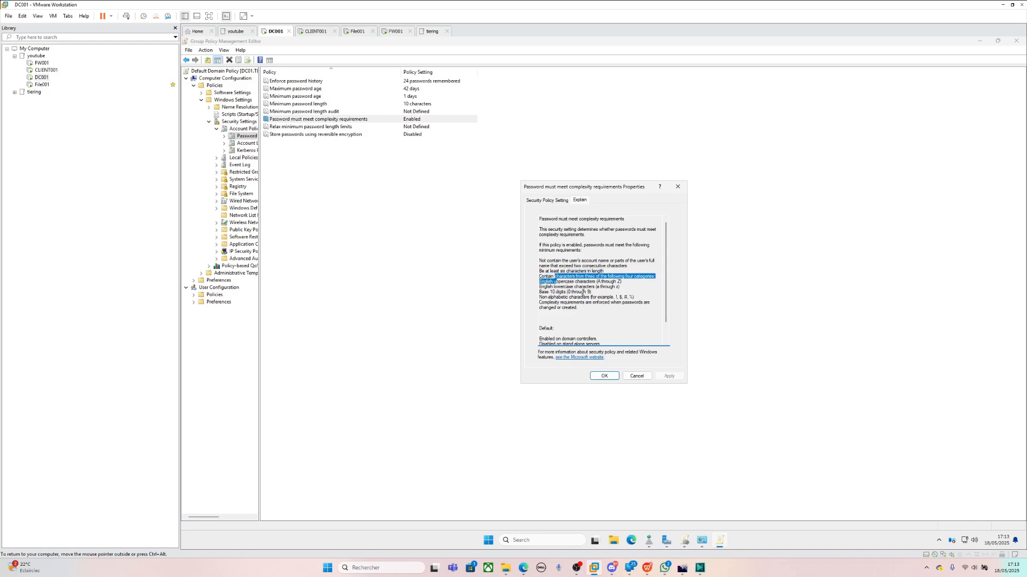
{"action": "left_click", "coordinate": [609, 290]}
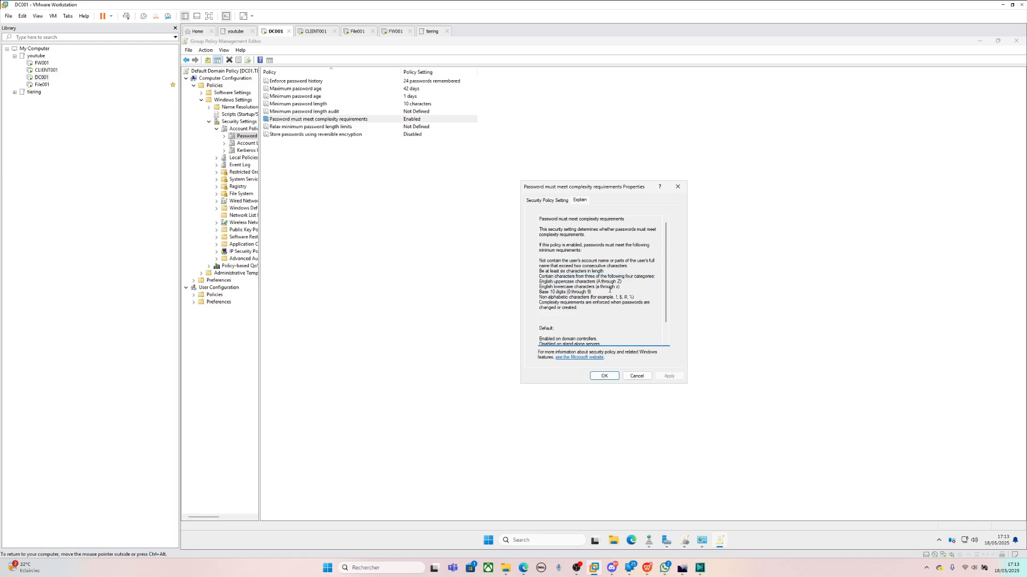
{"action": "left_click_drag", "start_coordinate": [635, 297], "coordinate": [542, 287]}
{"action": "left_click", "coordinate": [559, 284]}
{"action": "left_click_drag", "start_coordinate": [622, 282], "coordinate": [602, 281]}
{"action": "left_click", "coordinate": [560, 281]}
{"action": "left_click", "coordinate": [579, 357]}
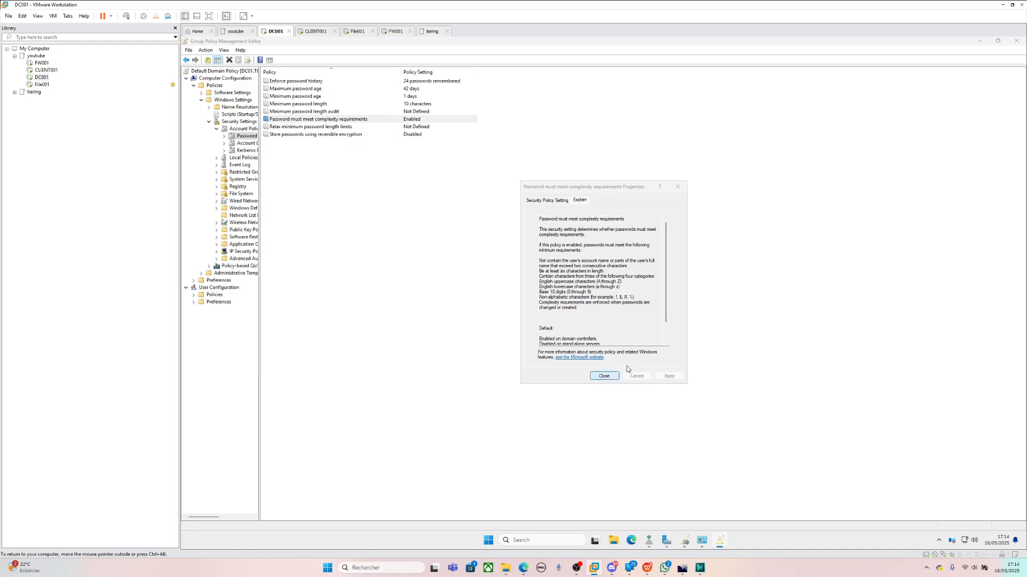
{"action": "left_click", "coordinate": [606, 377]}
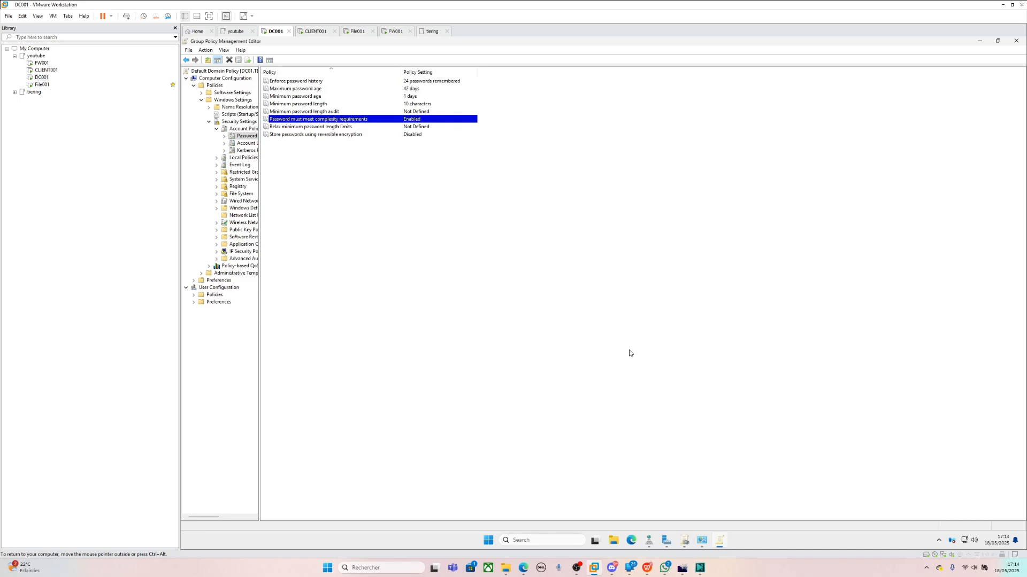
- Abandon a dsa.msc Windows search and close the Group Policy Management Editor
{"action": "left_click", "coordinate": [547, 542]}
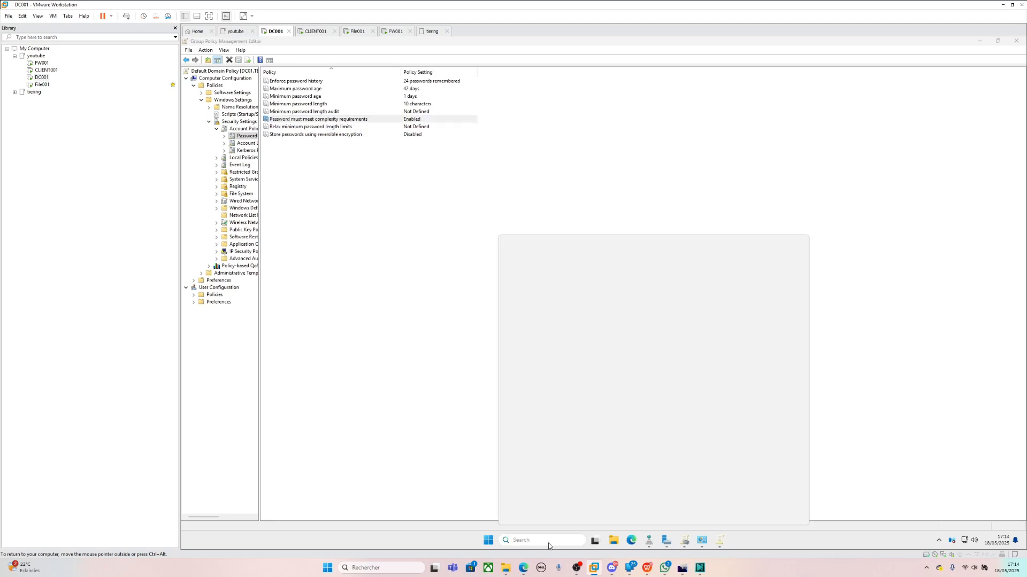
{"action": "type", "text": "dsa.msc"}
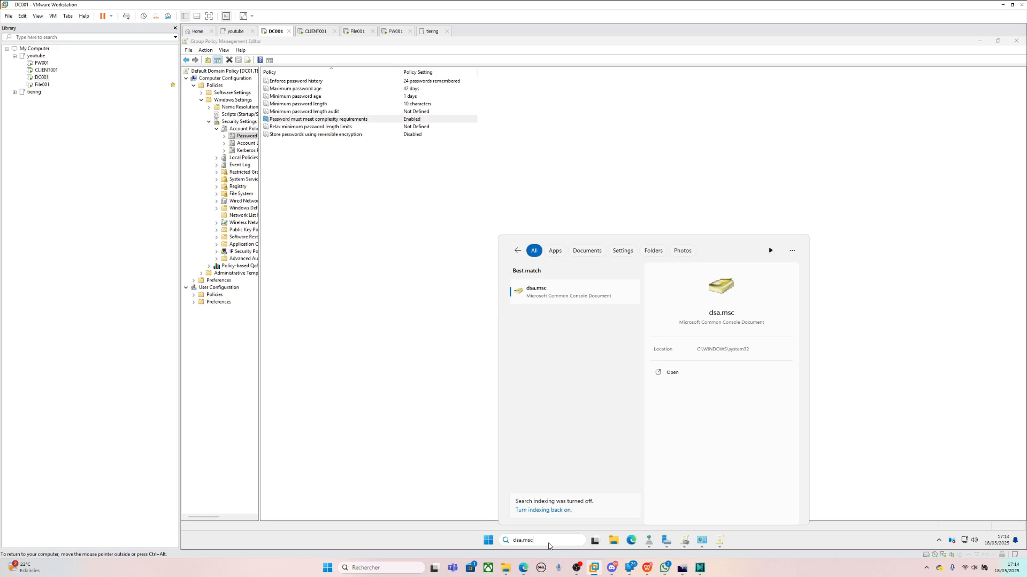
{"action": "key", "text": "Return"}
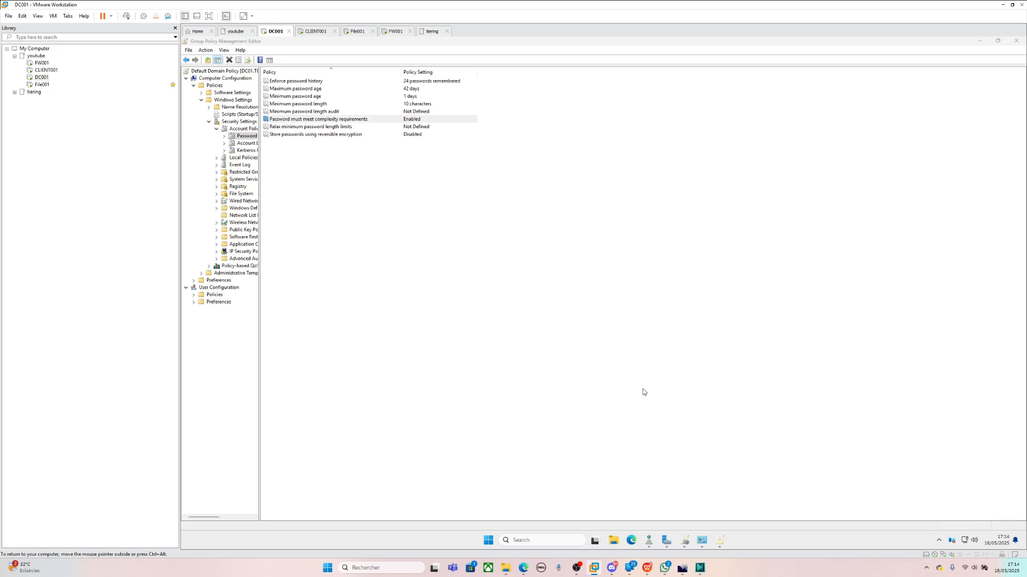
{"action": "left_click", "coordinate": [981, 42]}
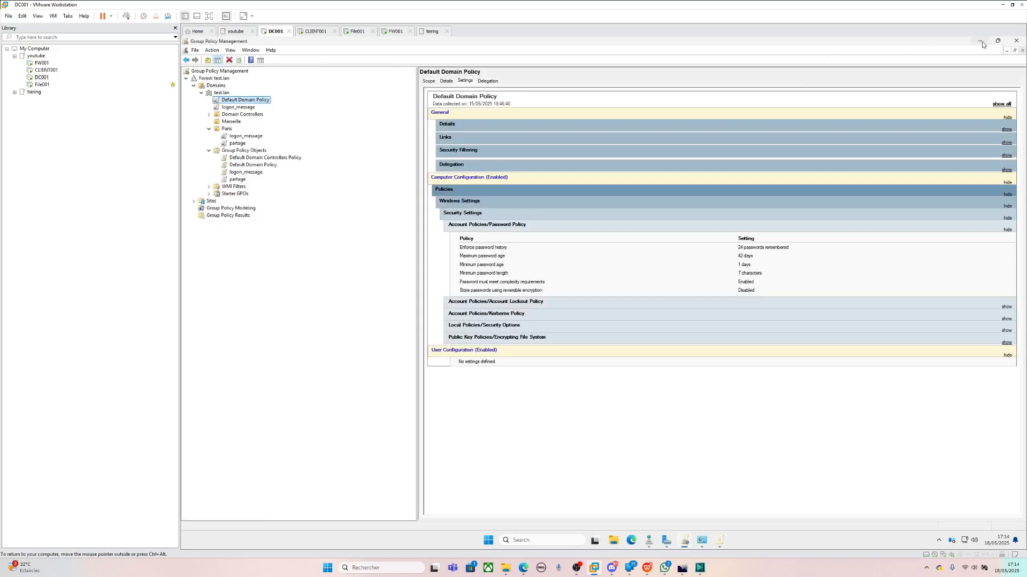
- Minimize Group Policy Management and close DC01 Properties, Ethernet0 Properties and Network Connections
{"action": "left_click", "coordinate": [982, 42]}
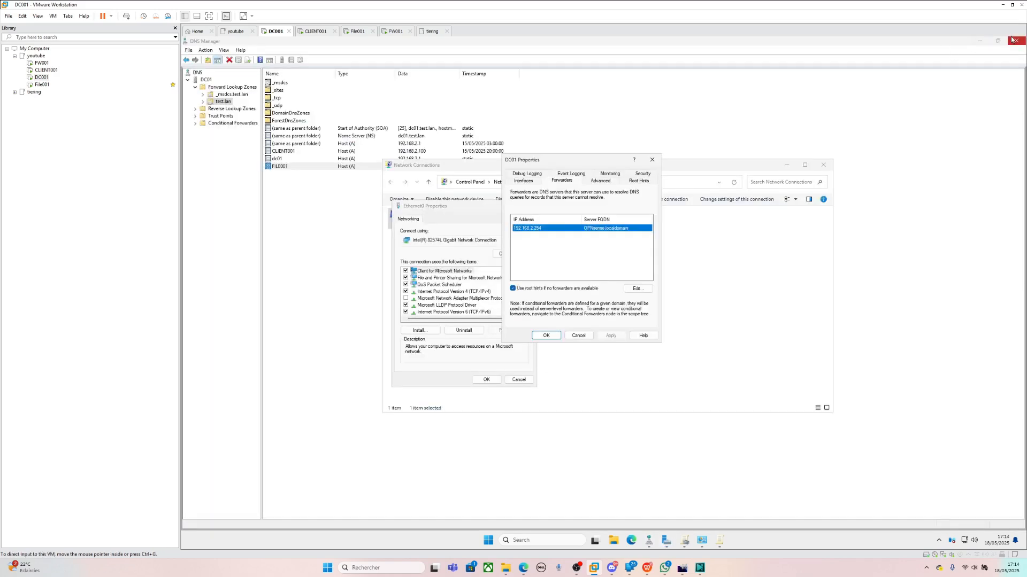
{"action": "left_click", "coordinate": [652, 160]}
{"action": "left_click", "coordinate": [518, 380]}
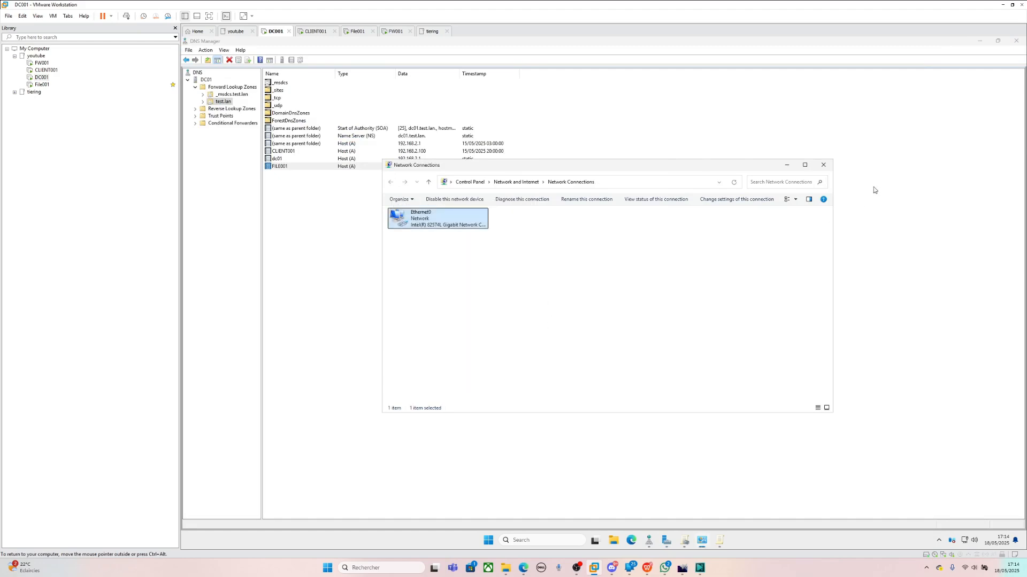
{"action": "left_click", "coordinate": [822, 165]}
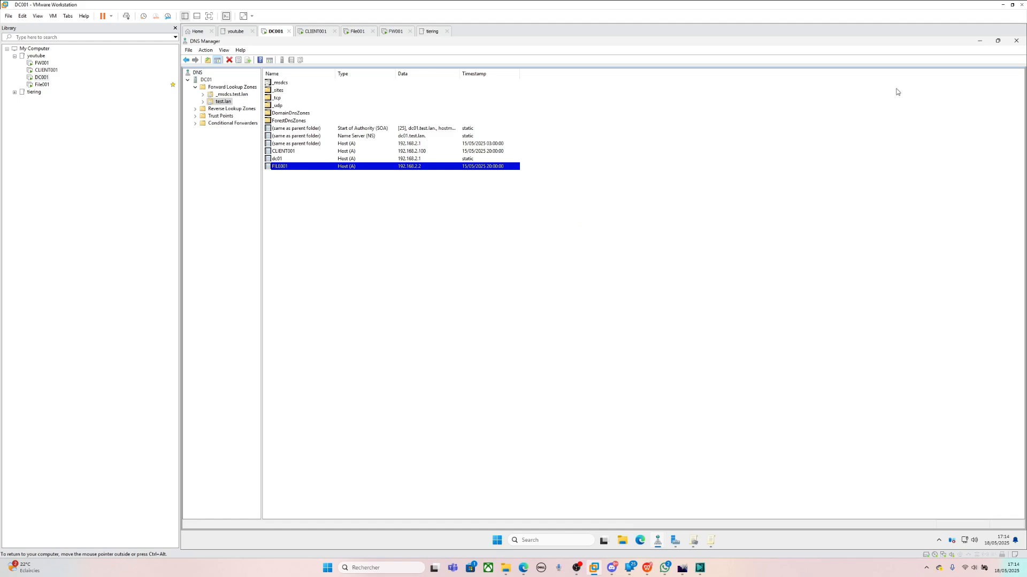
{"action": "left_click", "coordinate": [576, 545]}
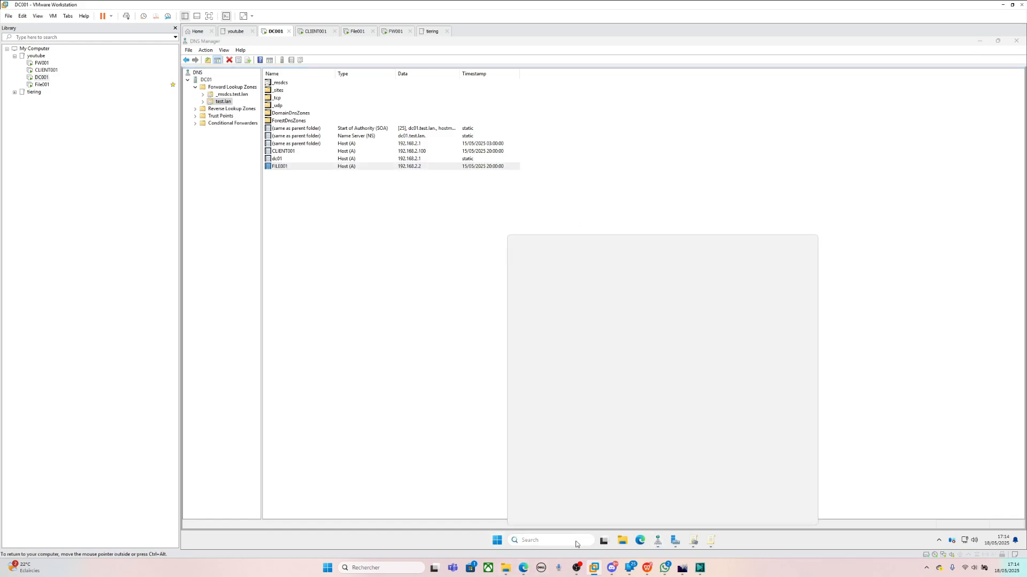
- Launch Active Directory Users and Computers via dsa.msc and select the test user in Paris
{"action": "type", "text": "dsa.msc"}
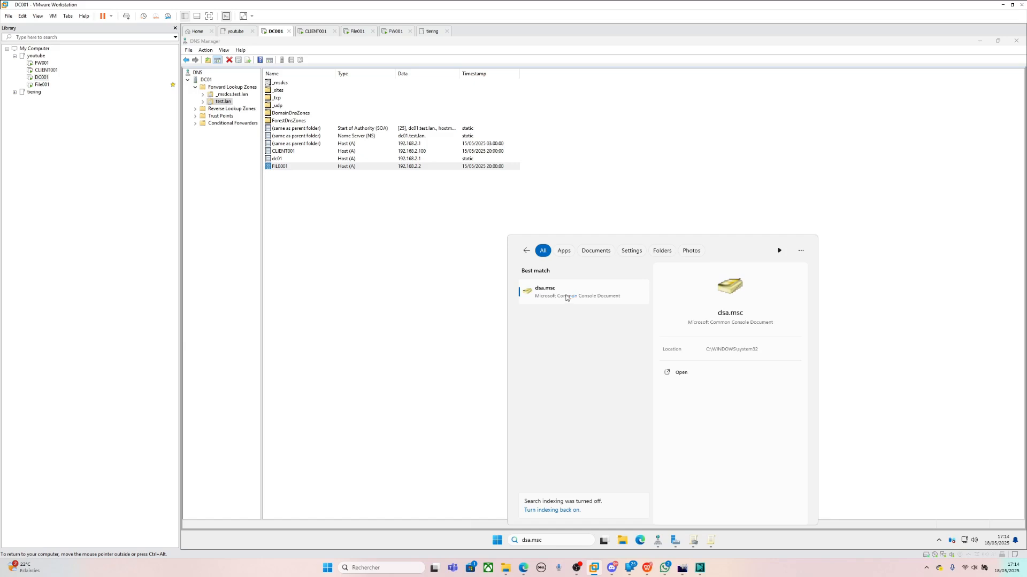
{"action": "left_click", "coordinate": [563, 296]}
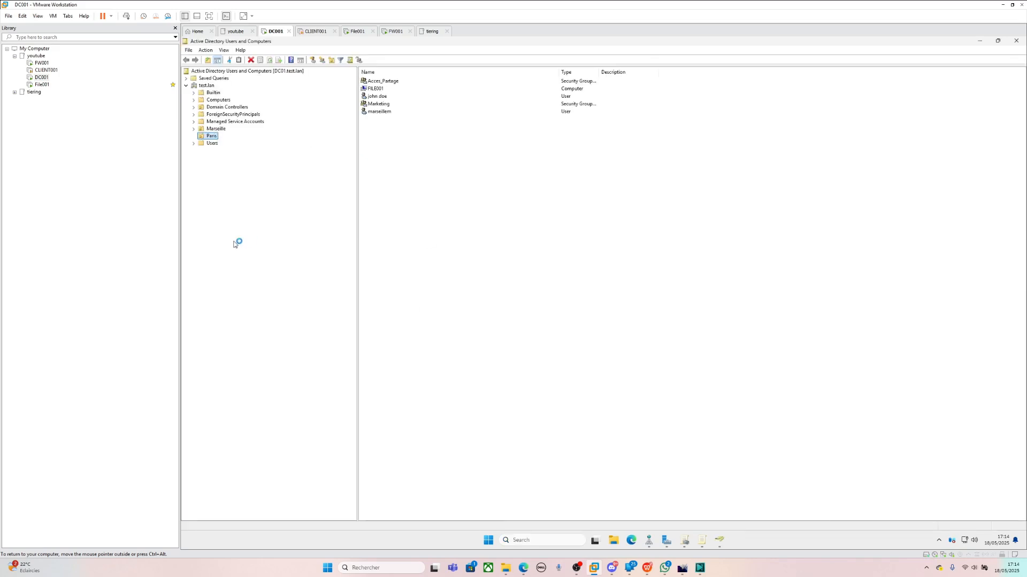
{"action": "left_click", "coordinate": [379, 97]}
- Reset the Paris test user's password with 'User must change password at next logon' left checked
{"action": "left_click", "coordinate": [380, 99]}
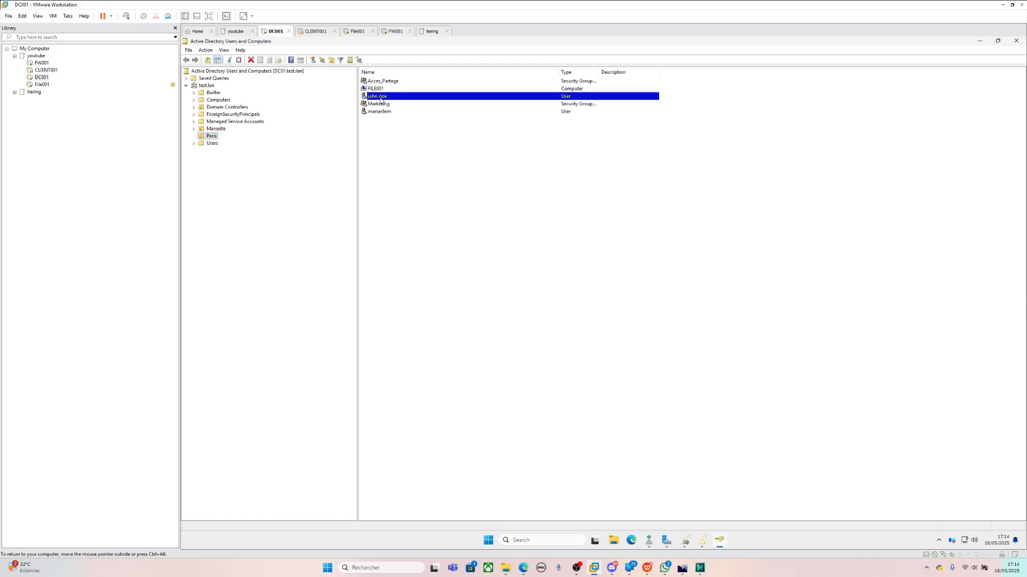
{"action": "right_click", "coordinate": [380, 99]}
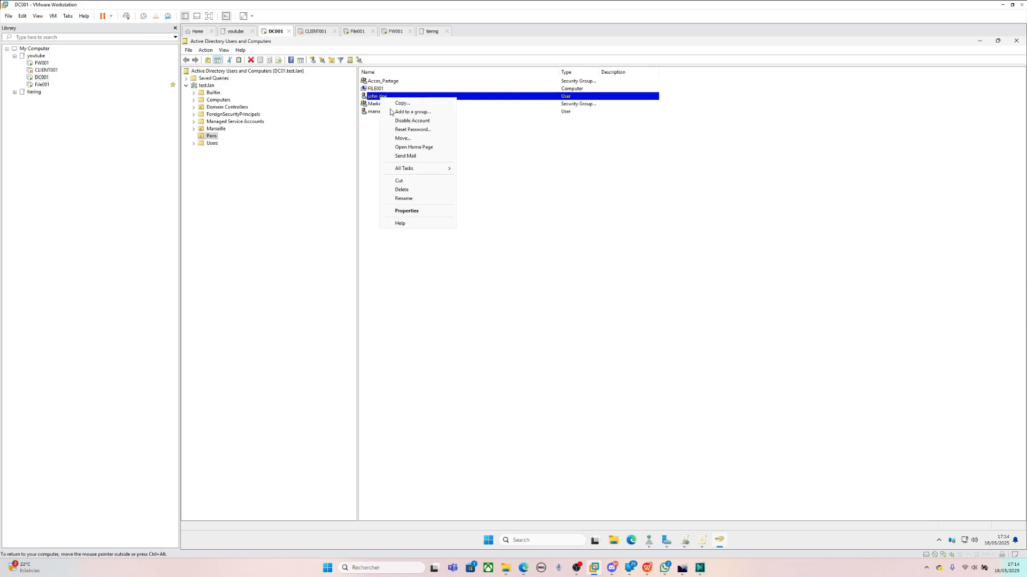
{"action": "left_click", "coordinate": [401, 131]}
{"action": "type", "text": "••••••"}
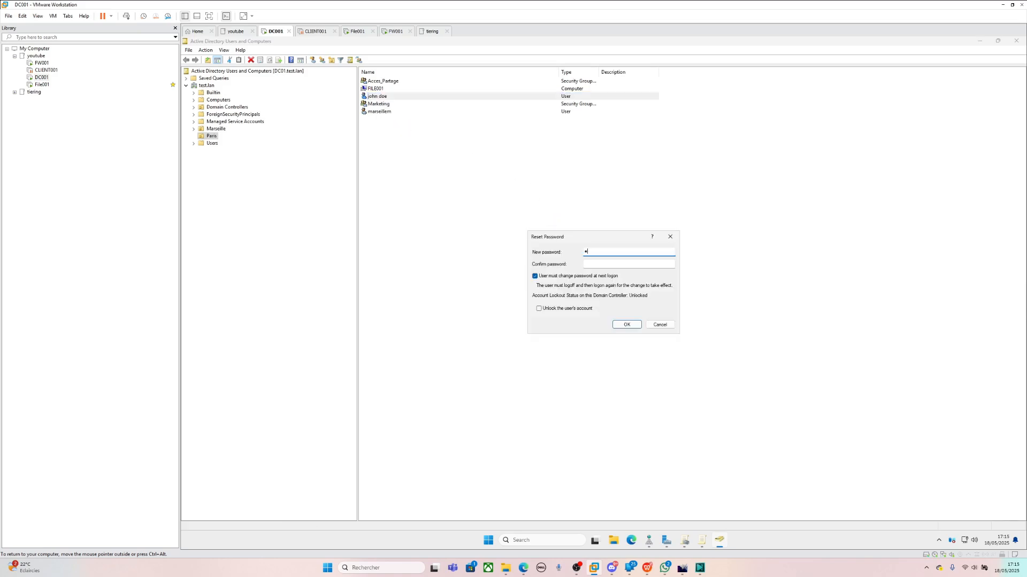
{"action": "type", "text": "••"}
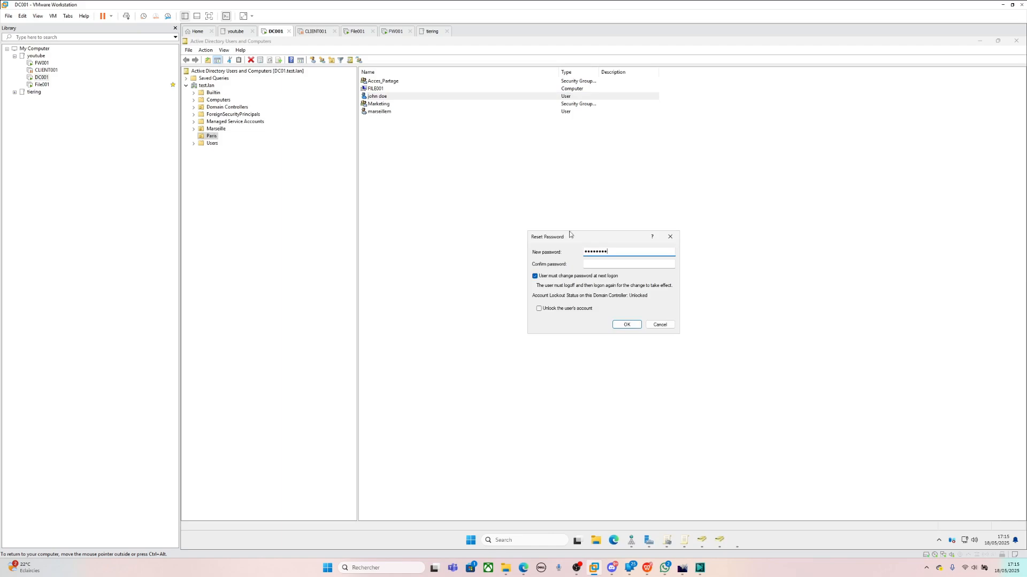
{"action": "left_click", "coordinate": [590, 265]}
{"action": "type", "text": "••"}
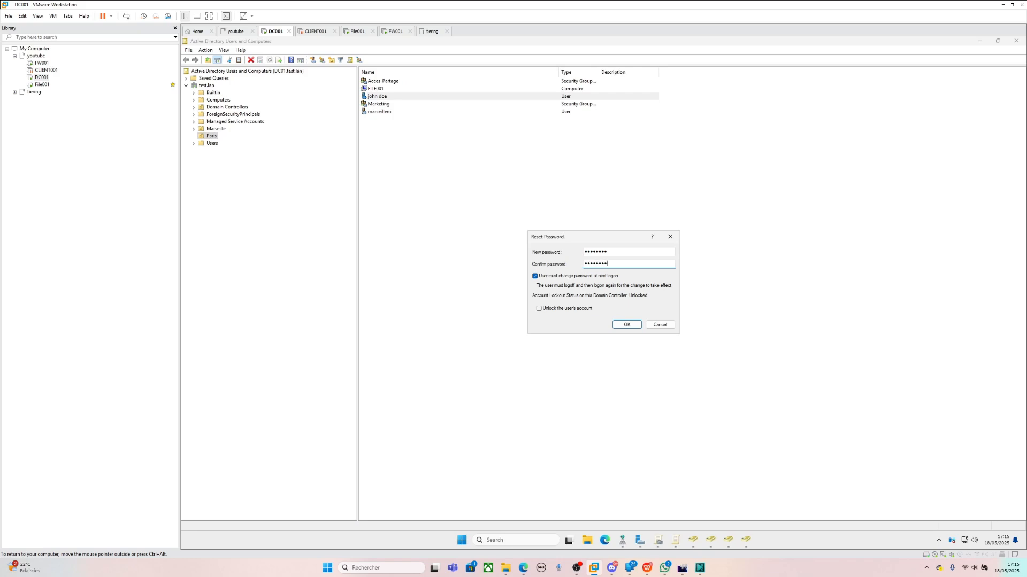
{"action": "left_click", "coordinate": [626, 325]}
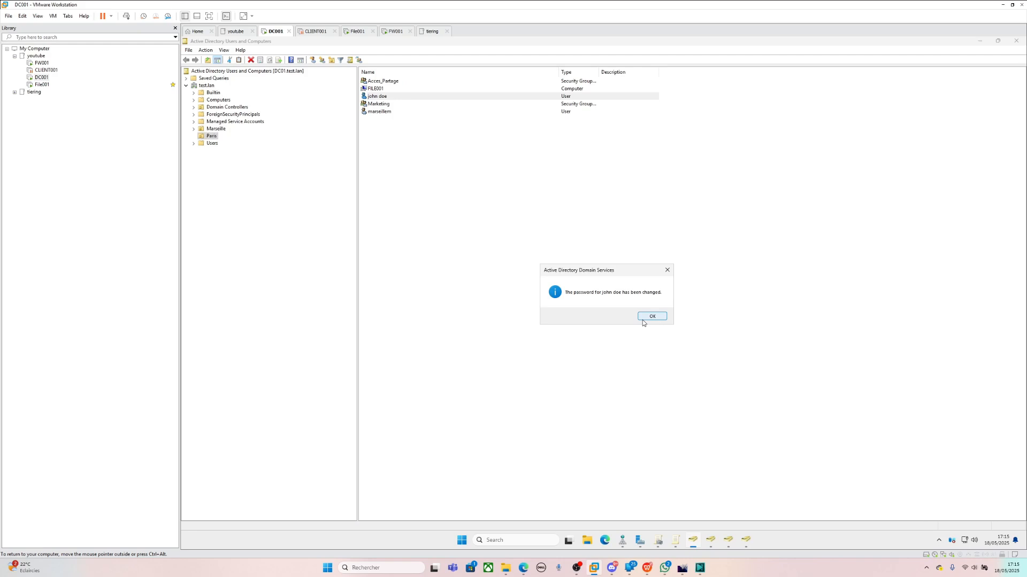
{"action": "left_click", "coordinate": [643, 320]}
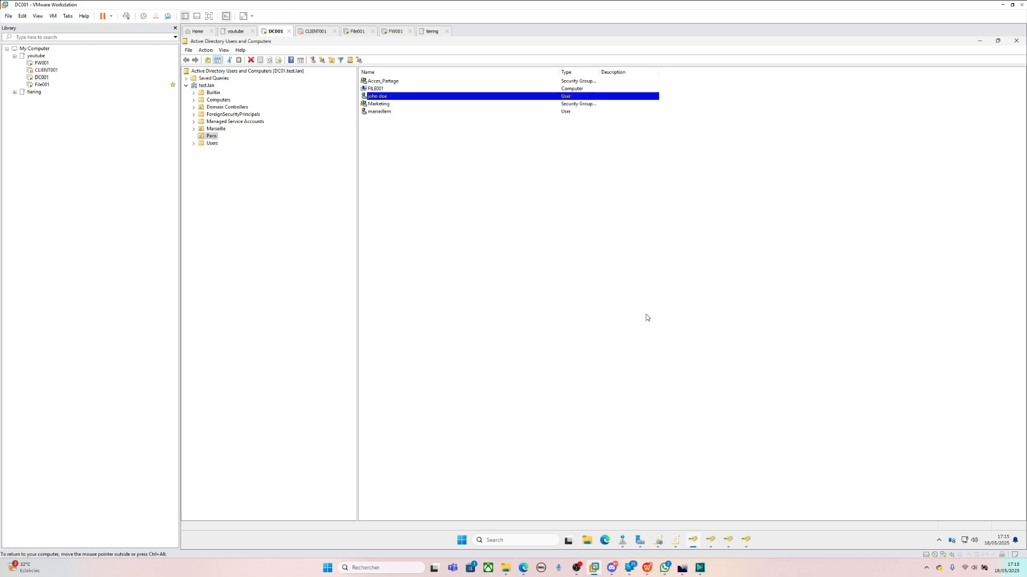
- Open Windows Search to list recent apps such as Command Prompt, DNS and Server Manager
{"action": "left_click", "coordinate": [516, 538]}
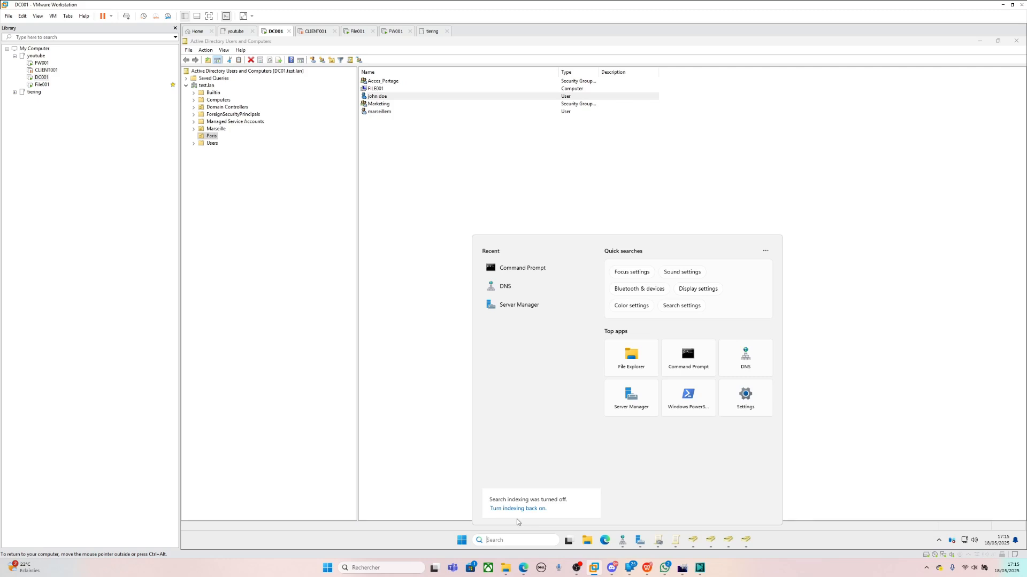
- Launch Command Prompt from the recent items and run gpupdate /force
{"action": "left_click", "coordinate": [522, 272]}
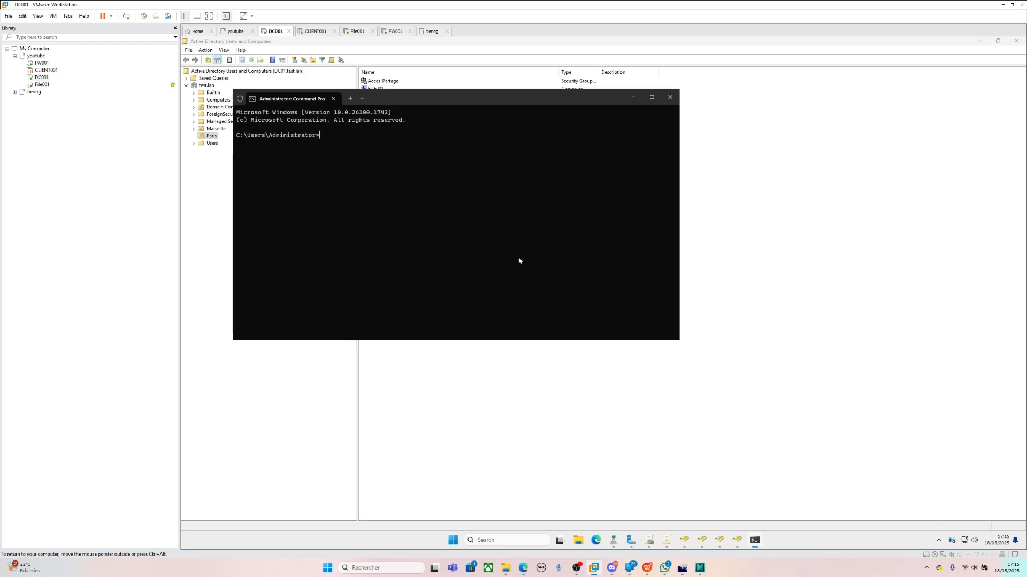
{"action": "type", "text": "gpupdate /force"}
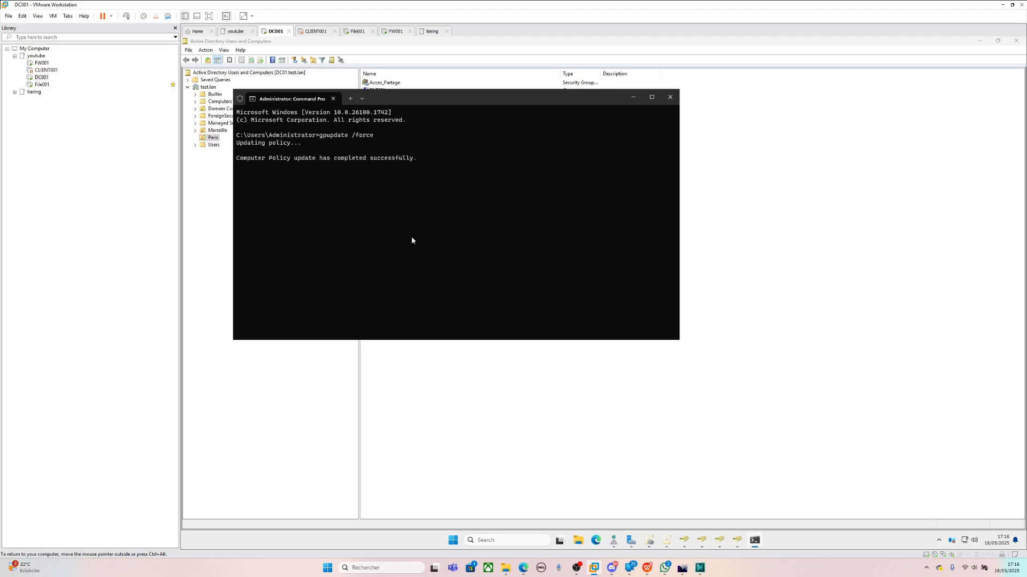
- Try resetting the test user's password to a short password, which the password policy rejects
{"action": "left_click", "coordinate": [576, 428]}
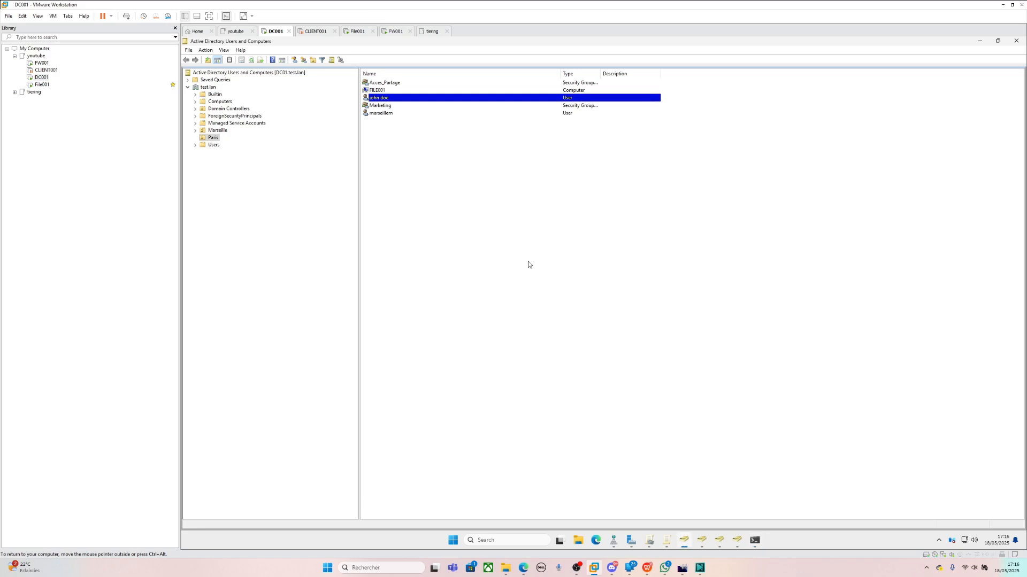
{"action": "right_click", "coordinate": [376, 101]}
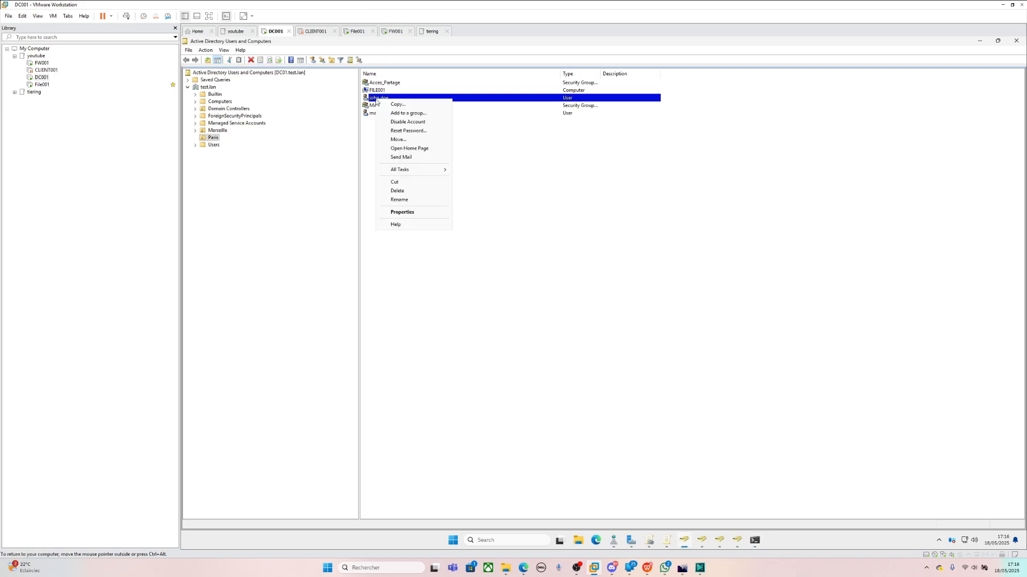
{"action": "left_click", "coordinate": [414, 131]}
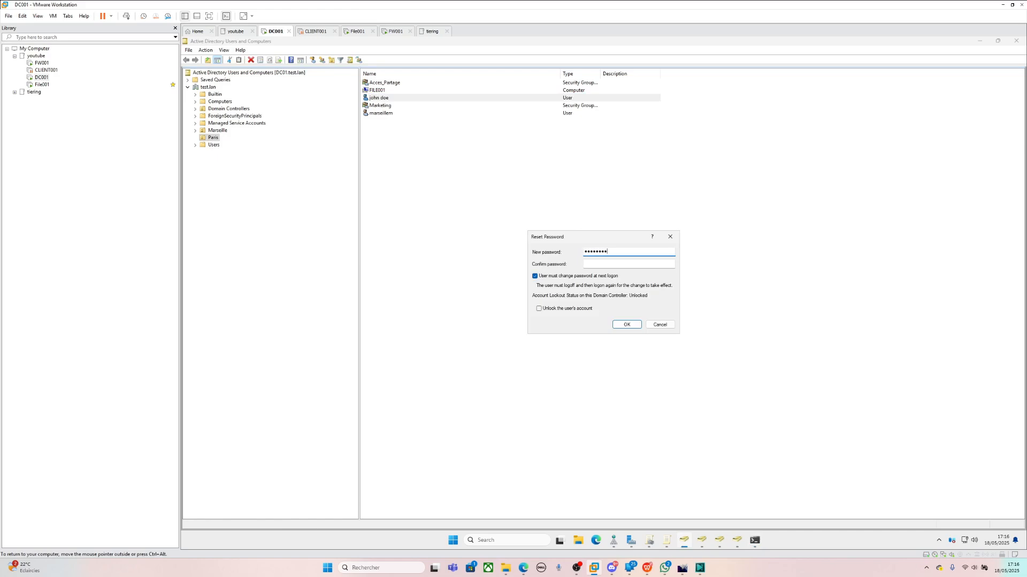
{"action": "left_click", "coordinate": [597, 266]}
{"action": "key", "text": "Return"}
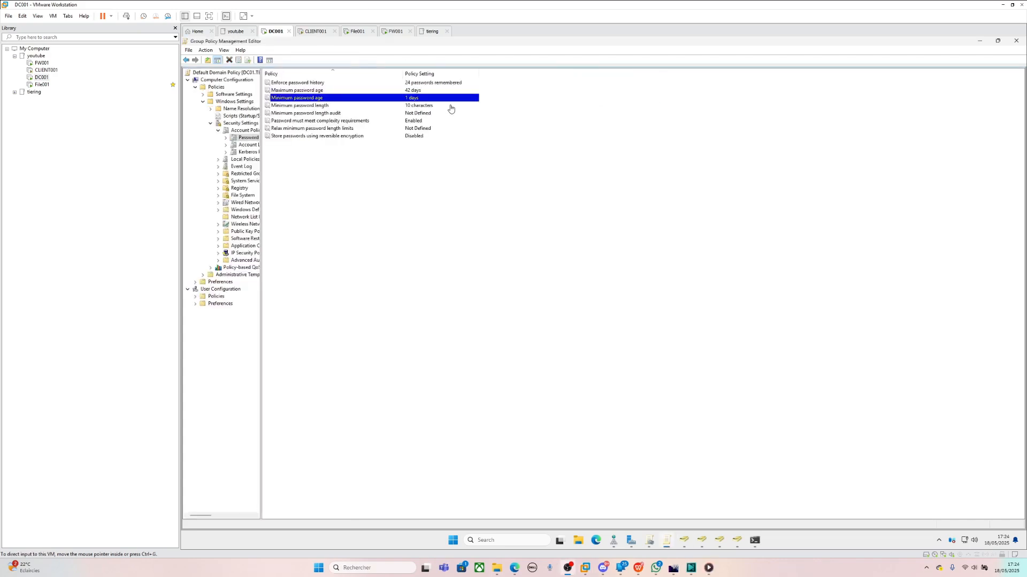
- Return to Active Directory Users and Computers and bring up the test user's context menu
{"action": "left_click", "coordinate": [498, 191]}
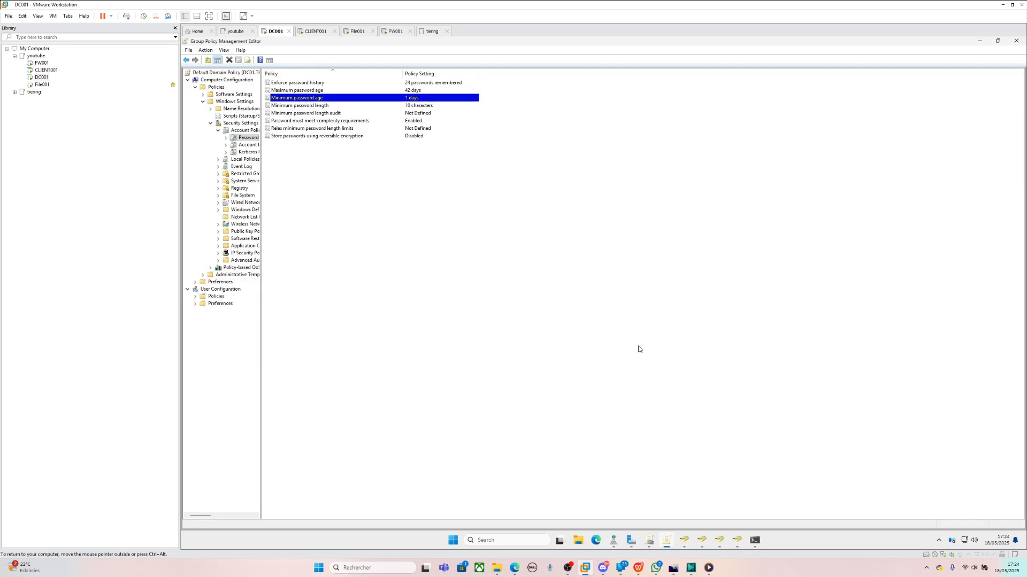
{"action": "left_click", "coordinate": [684, 541]}
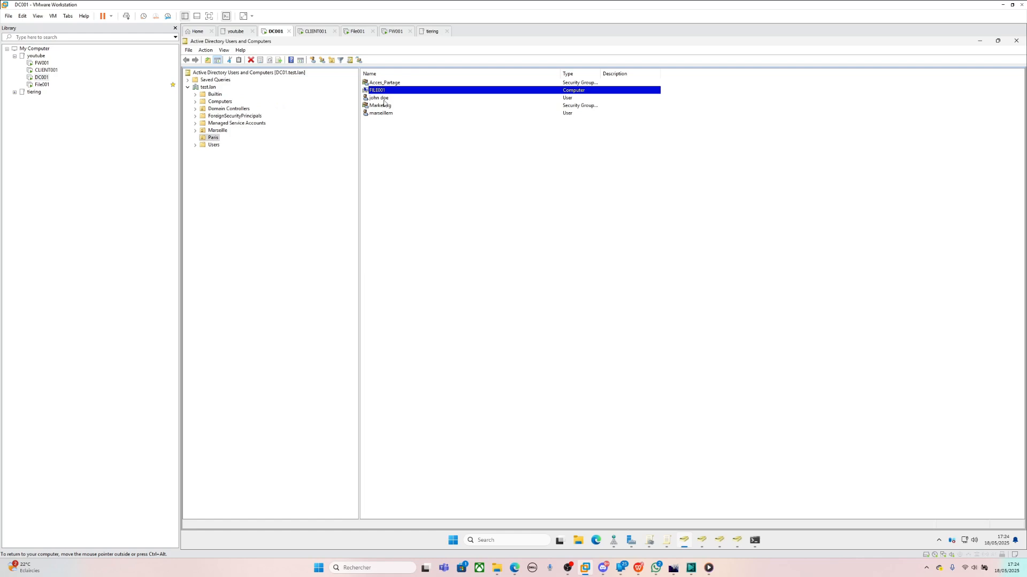
{"action": "left_click", "coordinate": [384, 99]}
{"action": "right_click", "coordinate": [384, 103]}
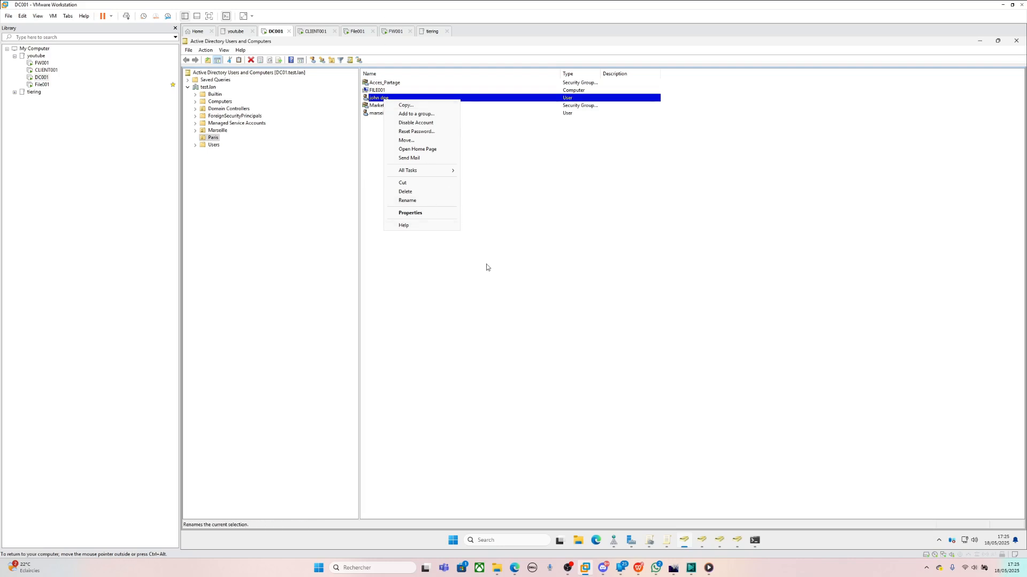
- Retry the test user's reset with a longer password and 'must change password at next logon' unchecked
{"action": "left_click", "coordinate": [417, 131]}
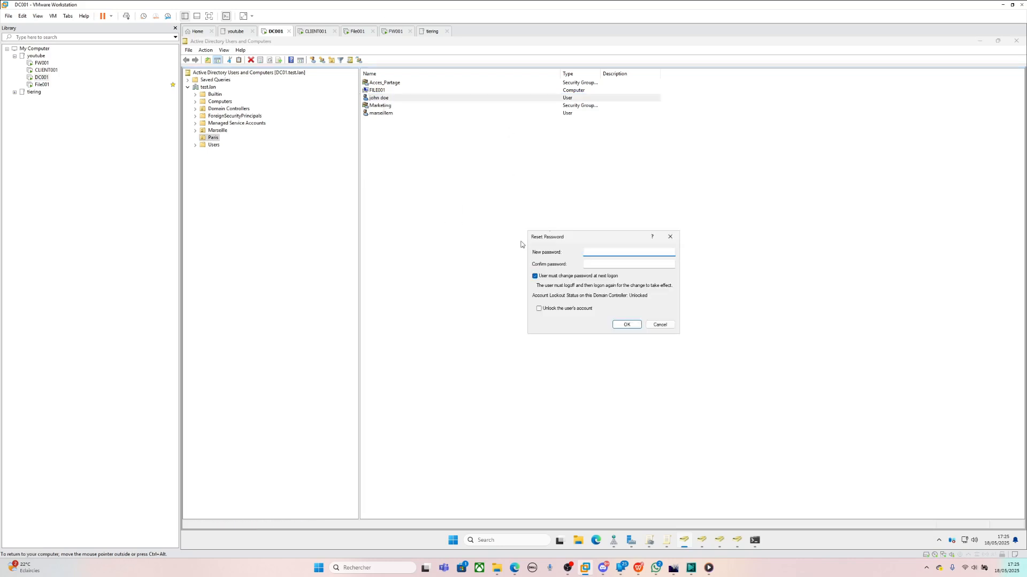
{"action": "left_click", "coordinate": [534, 276]}
{"action": "left_click", "coordinate": [615, 250]}
{"action": "type", "text": "••••••••••••••••••"}
{"action": "key", "text": "Tab"}
{"action": "type", "text": "••••••••••••••••"}
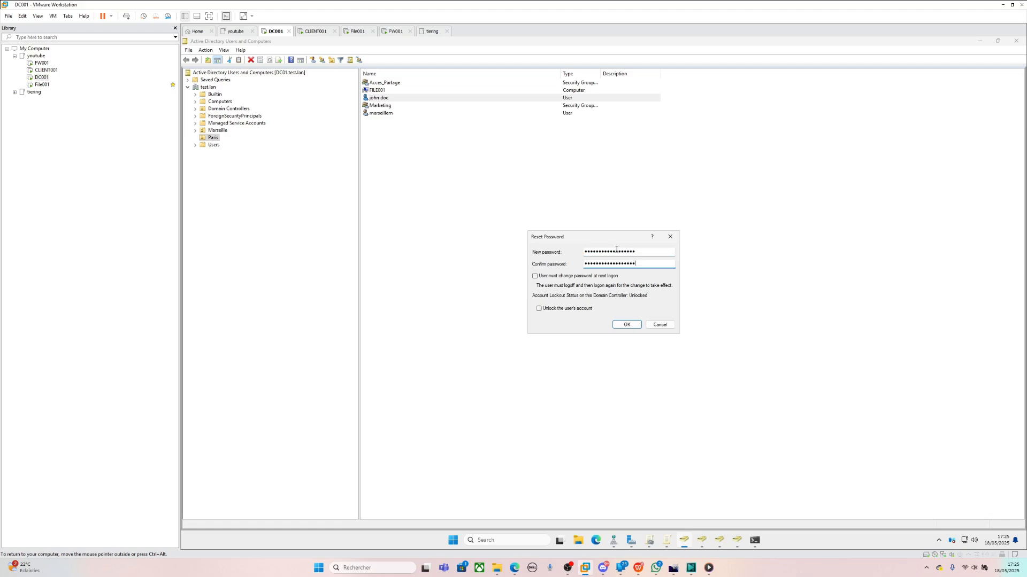
{"action": "left_click", "coordinate": [623, 326]}
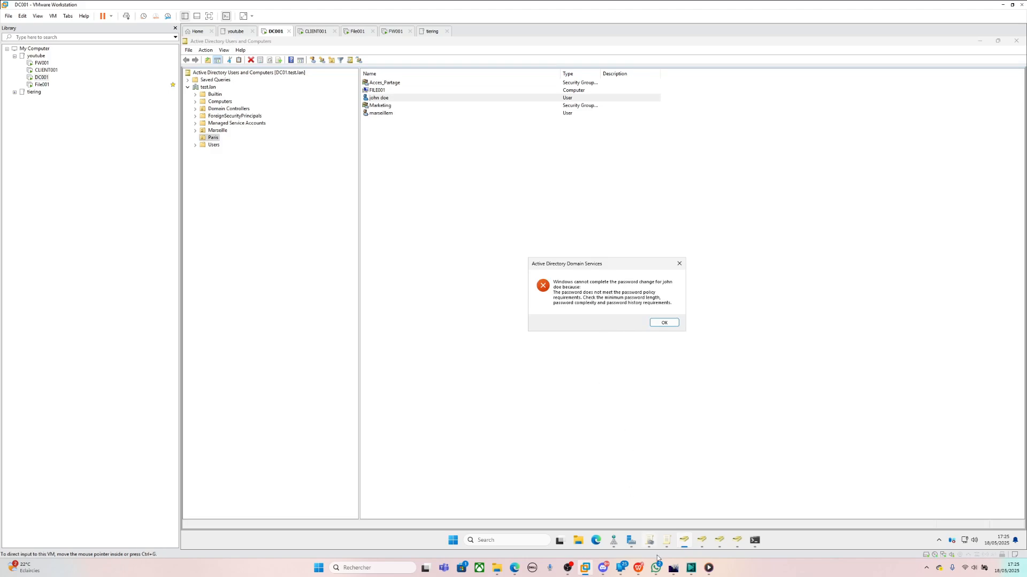
- Check the domain policy's password complexity requirement, then dismiss the password policy error
{"action": "mouse_move", "coordinate": [668, 545]}
{"action": "left_click", "coordinate": [675, 508]}
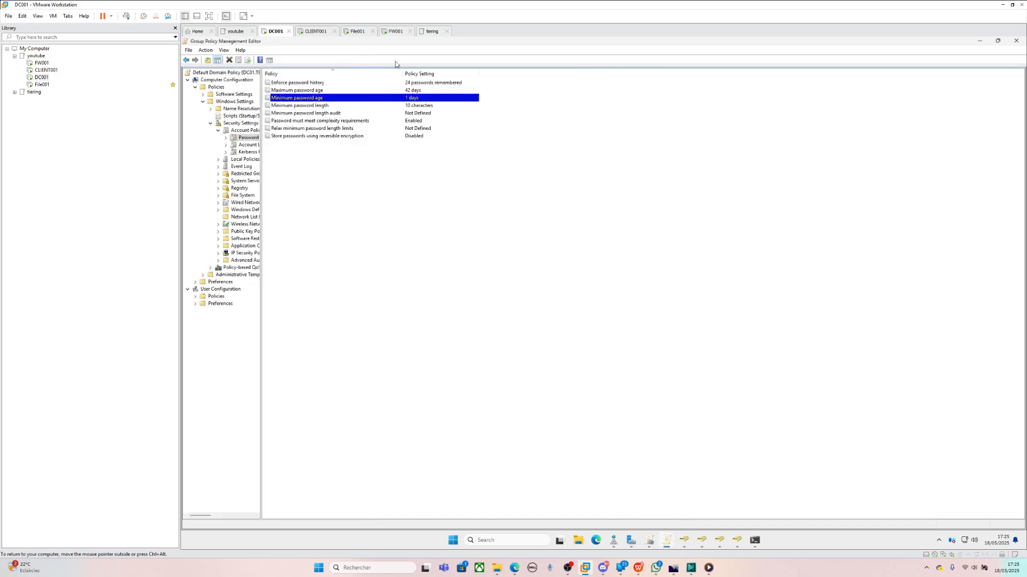
{"action": "left_click", "coordinate": [346, 122]}
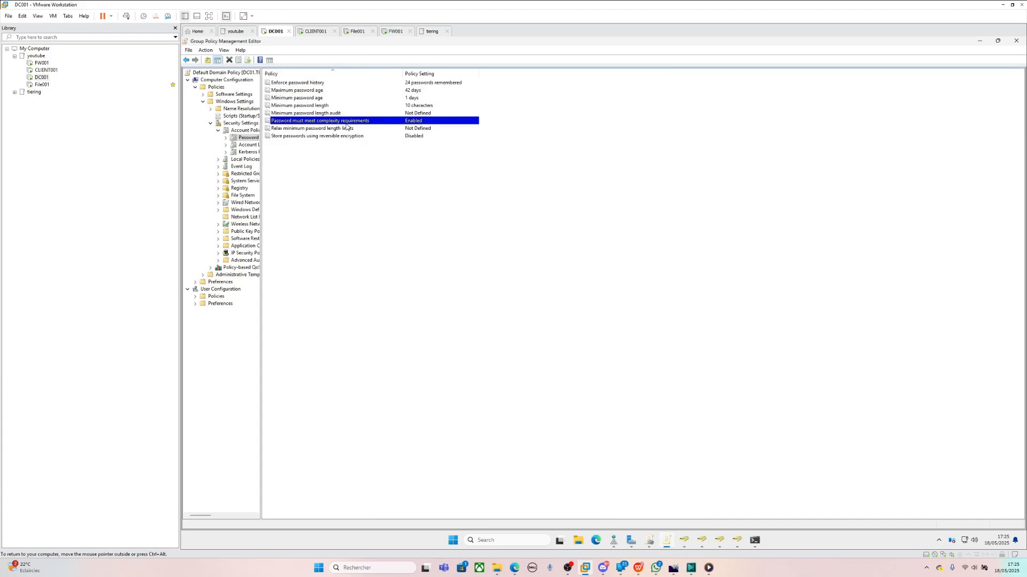
{"action": "left_click", "coordinate": [980, 42]}
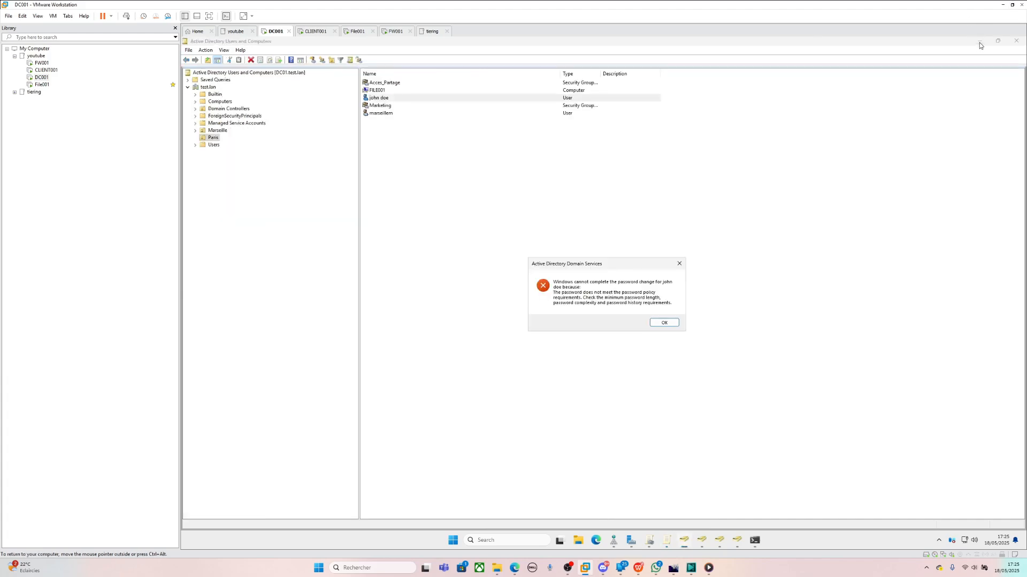
{"action": "left_click", "coordinate": [664, 323]}
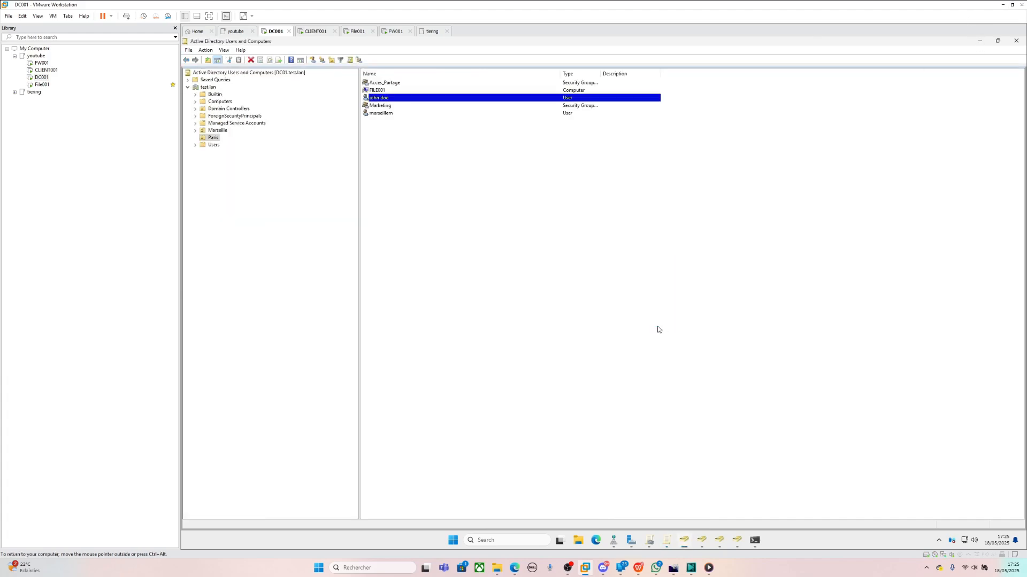
- Reset the test user's password again, keeping the change-at-next-logon requirement, and acknowledge the success notice
{"action": "right_click", "coordinate": [396, 102]}
{"action": "left_click", "coordinate": [451, 127]}
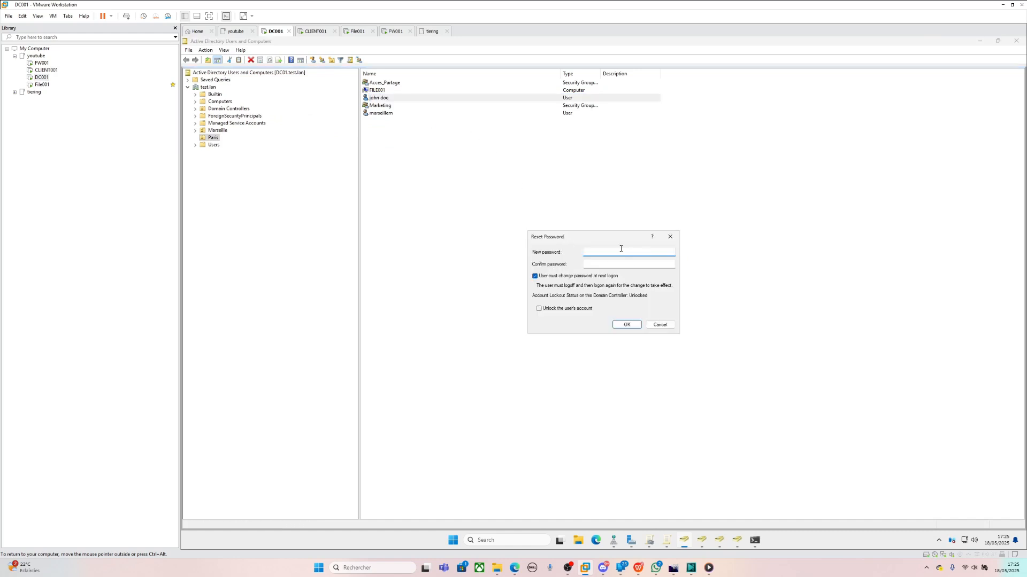
{"action": "type", "text": "••••••••••••••••"}
{"action": "left_click", "coordinate": [629, 264]}
{"action": "type", "text": "••••••••••••••••"}
{"action": "left_click", "coordinate": [628, 325]}
{"action": "left_click", "coordinate": [647, 319]}
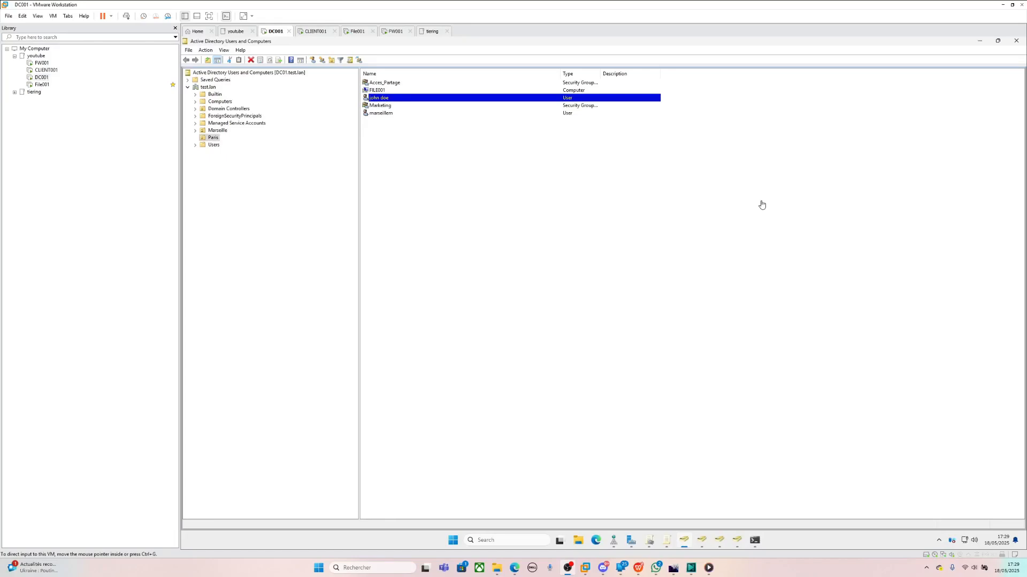
{"action": "left_click", "coordinate": [648, 541]}
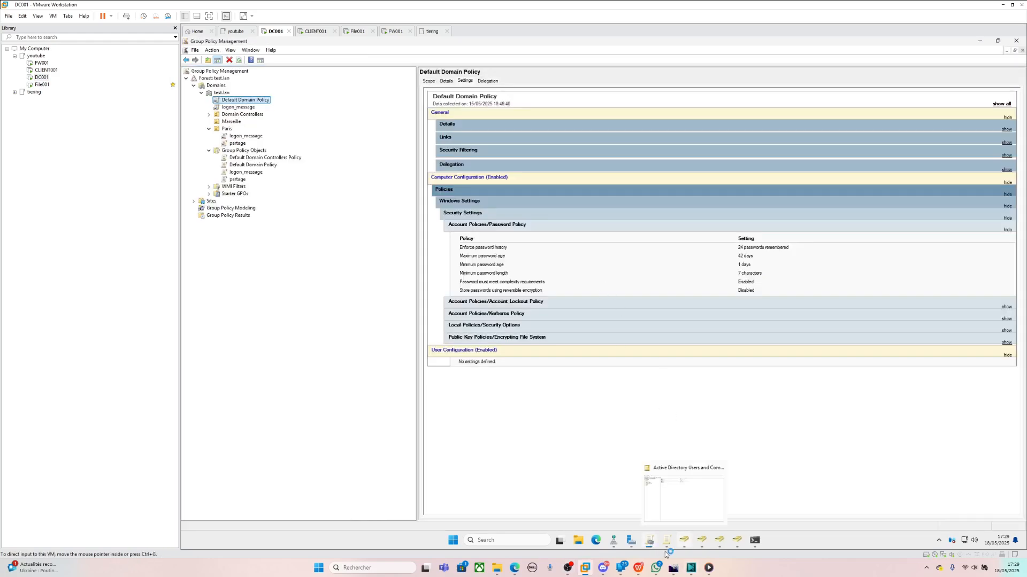
{"action": "left_click", "coordinate": [663, 547]}
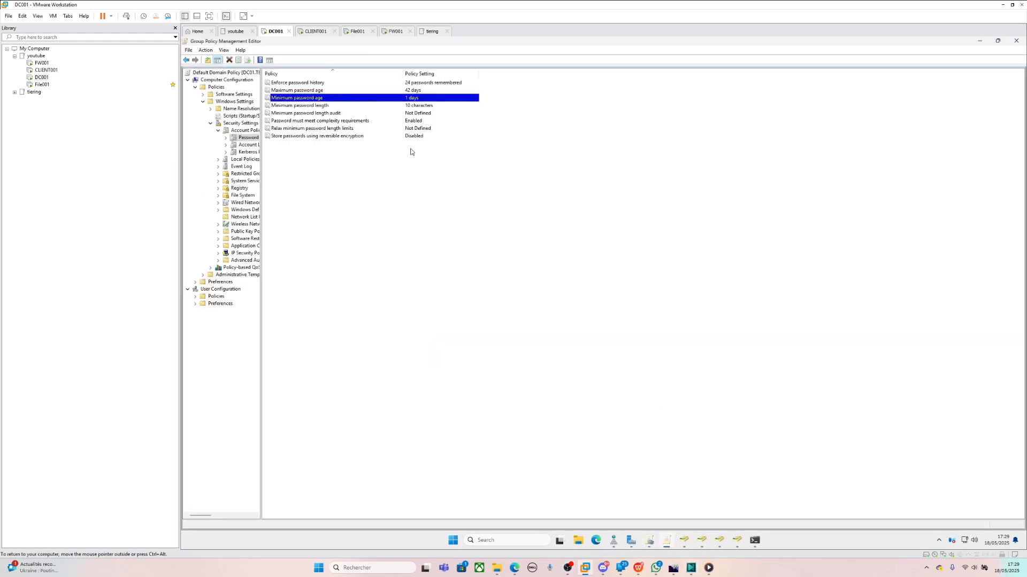
{"action": "left_click", "coordinate": [686, 542]}
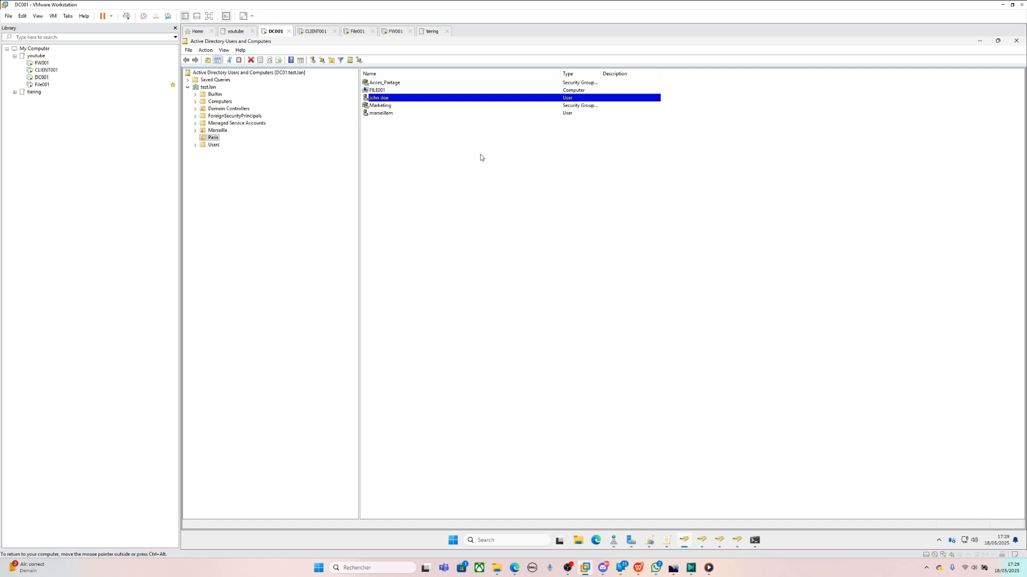
- Reset the first Paris user's password with a new confirmed password, then go back to the policy editor
{"action": "right_click", "coordinate": [415, 97]}
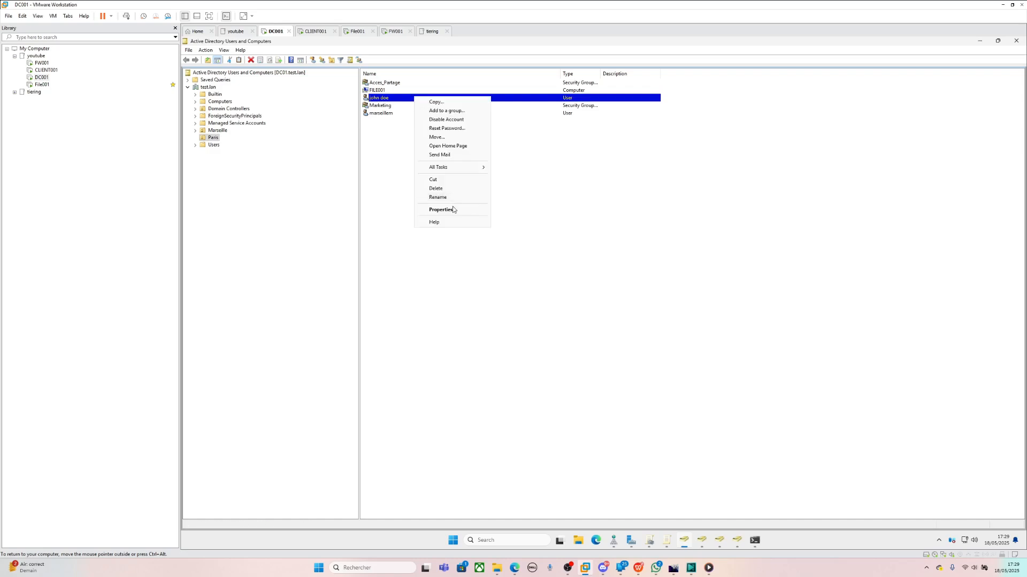
{"action": "left_click", "coordinate": [454, 129]}
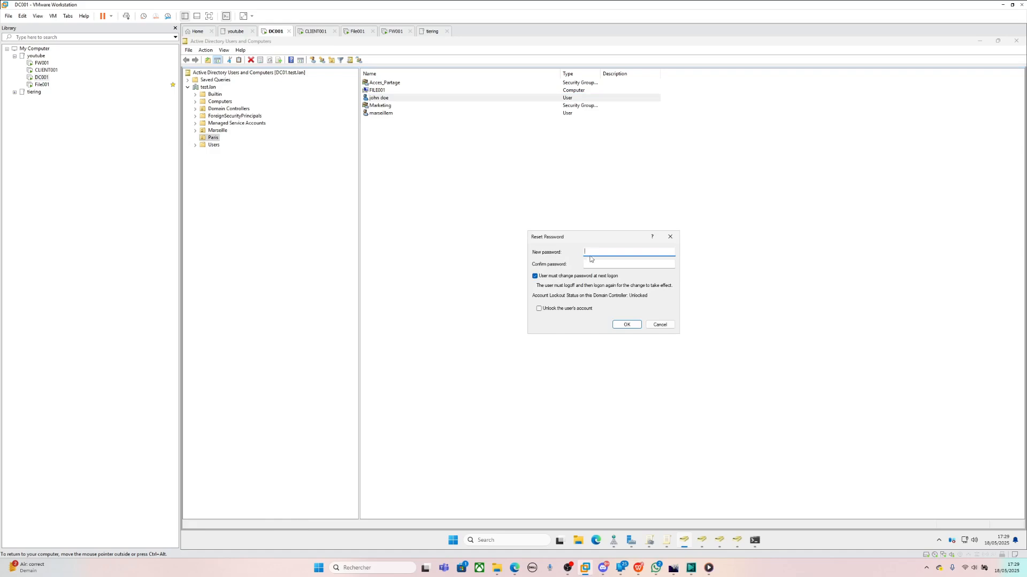
{"action": "type", "text": "1234123412345678"}
{"action": "key", "text": "Tab"}
{"action": "type", "text": "12345678•••••••••"}
{"action": "key", "text": "Return"}
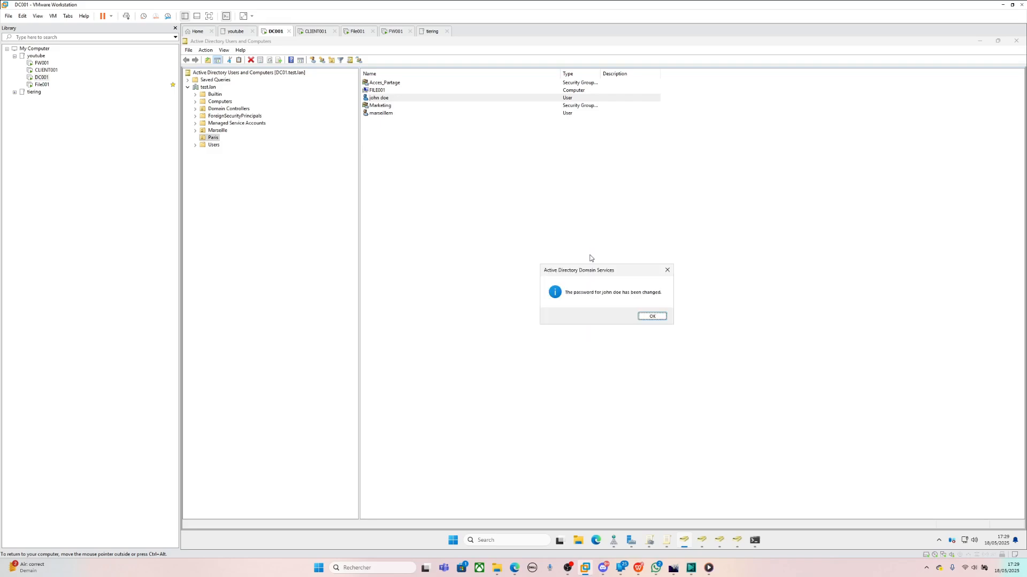
{"action": "key", "text": "Return"}
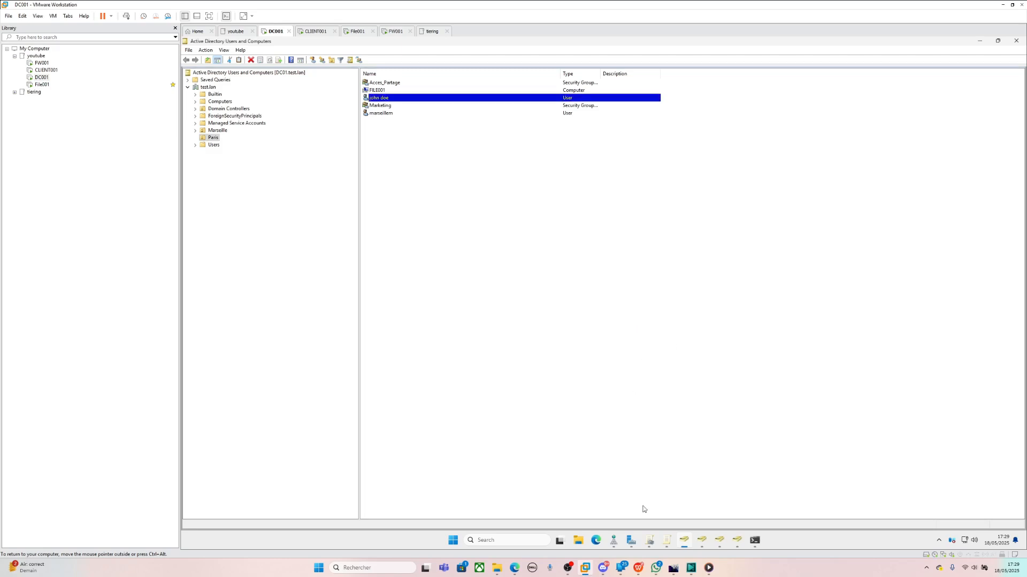
{"action": "left_click", "coordinate": [666, 540]}
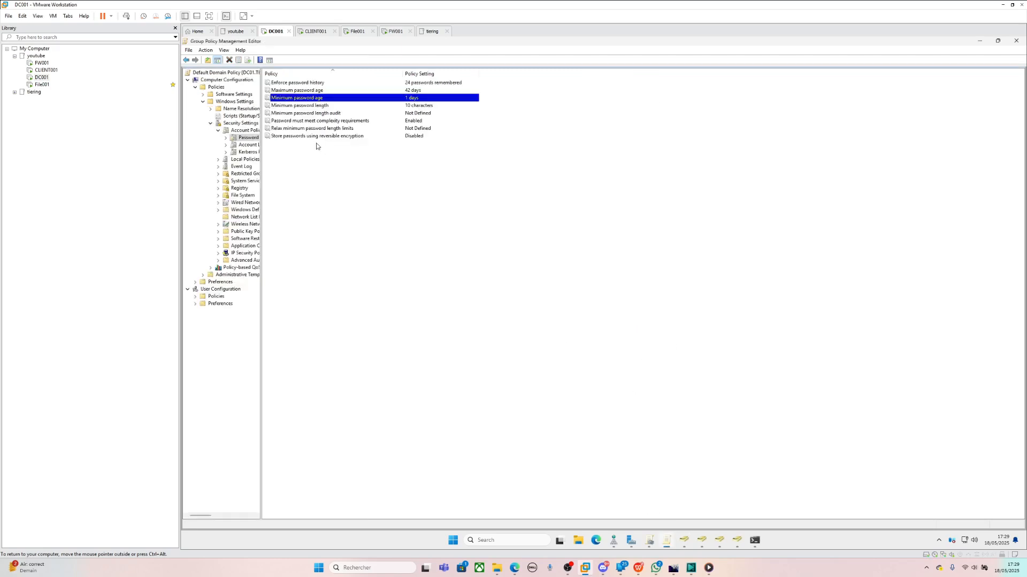
- Open Minimum password age properties and read the Explain text on when users may change passwords
{"action": "right_click", "coordinate": [318, 99]}
{"action": "left_click", "coordinate": [330, 102]}
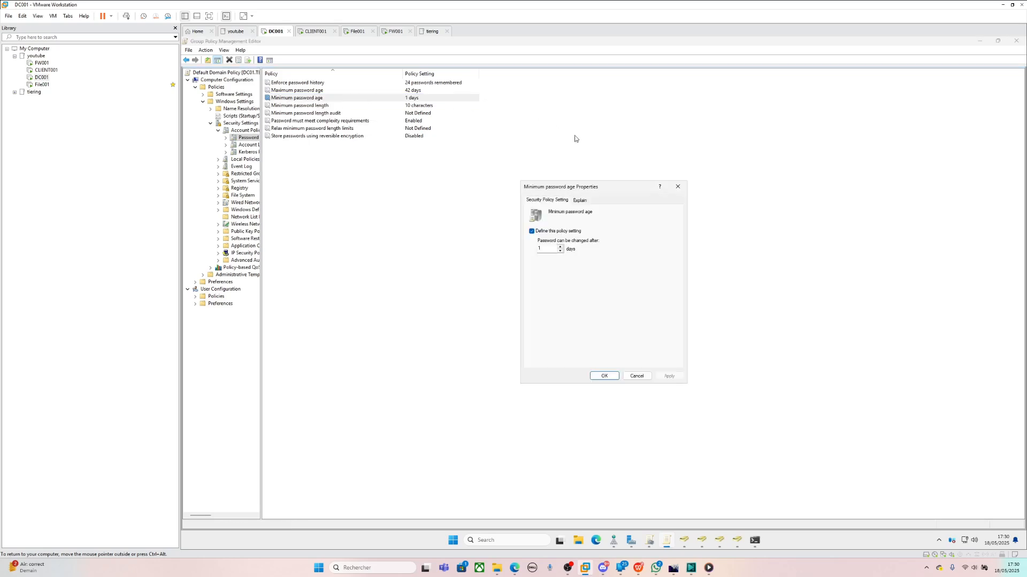
{"action": "left_click", "coordinate": [580, 201]}
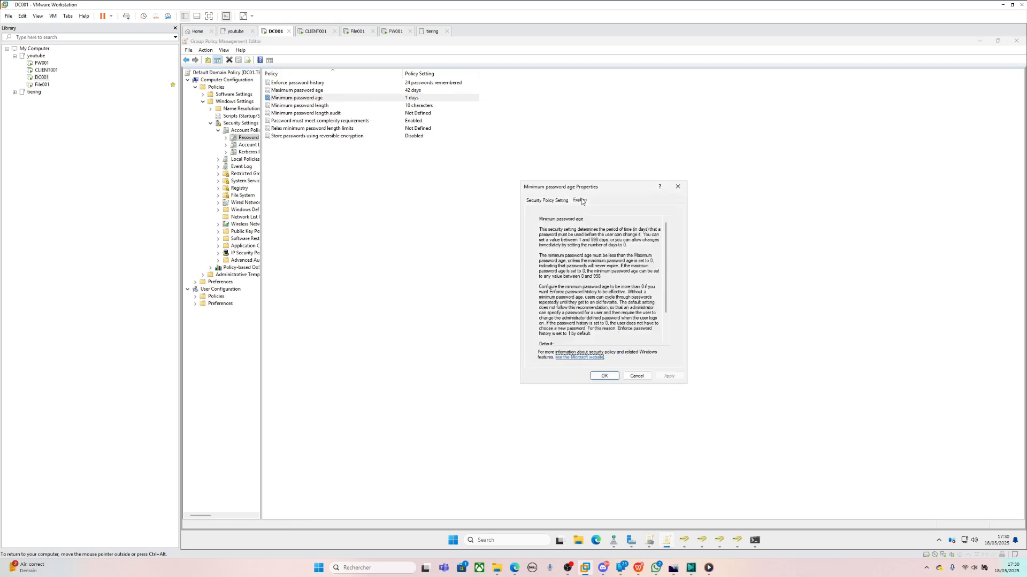
{"action": "left_click", "coordinate": [551, 229]}
{"action": "scroll", "coordinate": [651, 309], "scroll_direction": "down", "scroll_amount": 2}
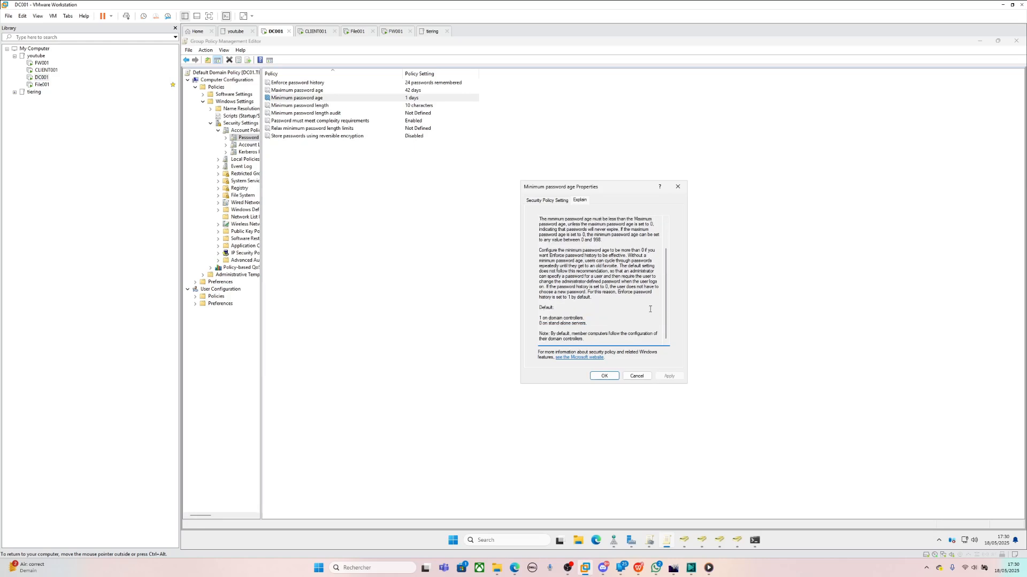
{"action": "scroll", "coordinate": [637, 308], "scroll_direction": "up", "scroll_amount": 1}
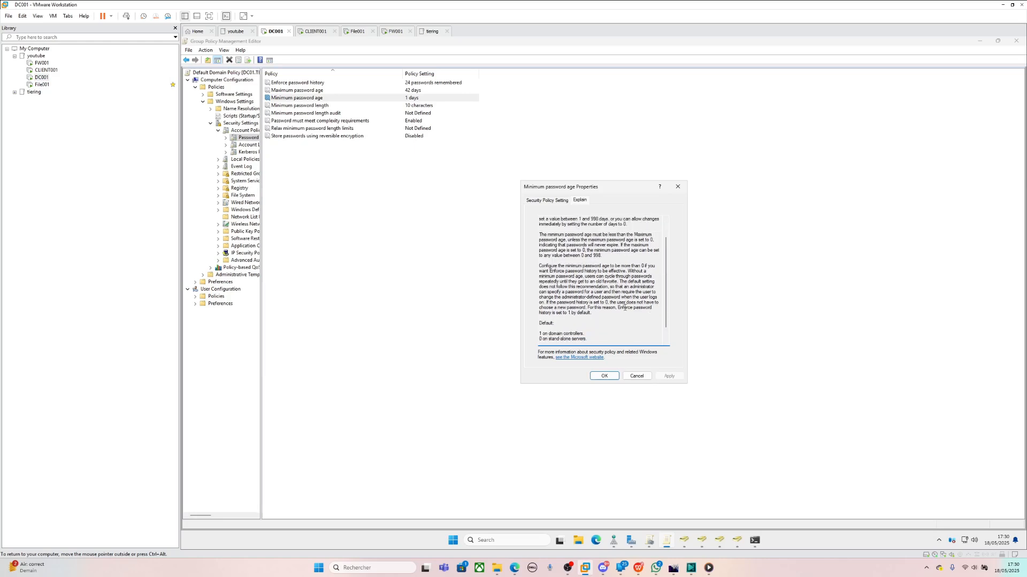
{"action": "left_click_drag", "start_coordinate": [576, 282], "coordinate": [648, 318]}
{"action": "scroll", "coordinate": [648, 319], "scroll_direction": "down", "scroll_amount": 1}
{"action": "left_click", "coordinate": [638, 325]}
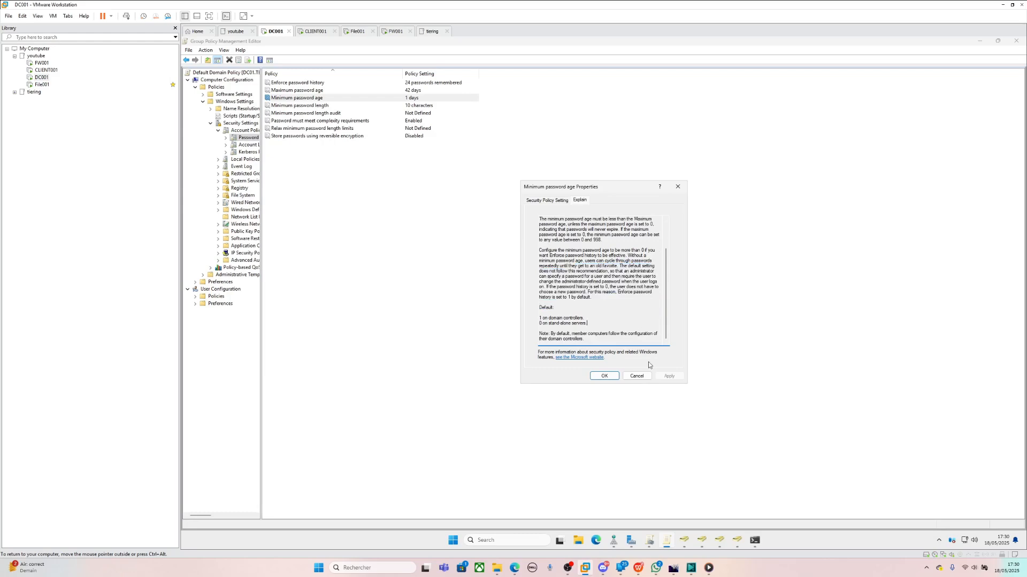
{"action": "scroll", "coordinate": [611, 304], "scroll_direction": "up", "scroll_amount": 2}
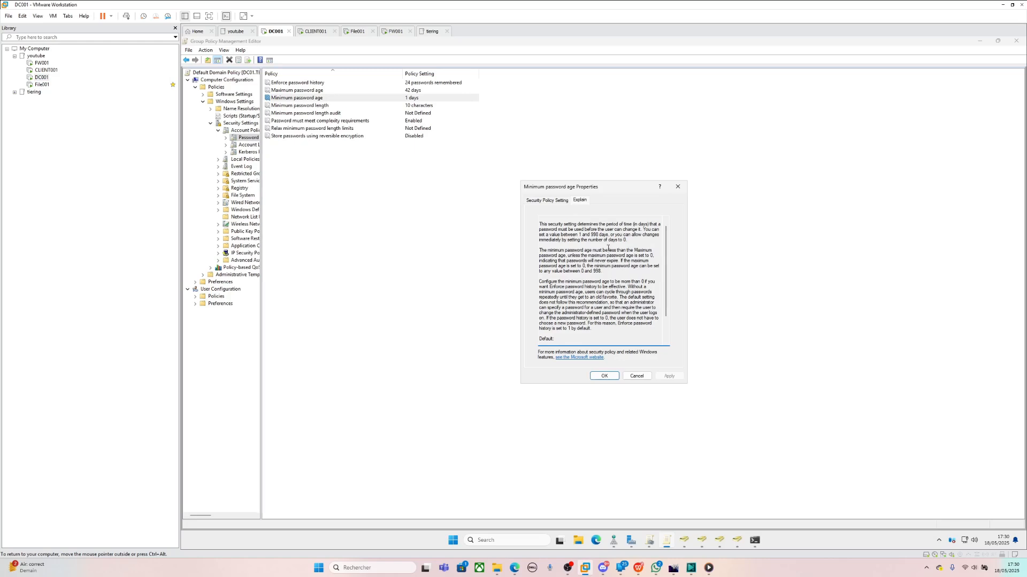
{"action": "left_click_drag", "start_coordinate": [602, 230], "coordinate": [623, 230]}
- Switch to Active Directory Users and Computers, then bring up the Command Prompt showing gpupdate /force results
{"action": "left_click", "coordinate": [685, 540]}
{"action": "right_click", "coordinate": [385, 98]}
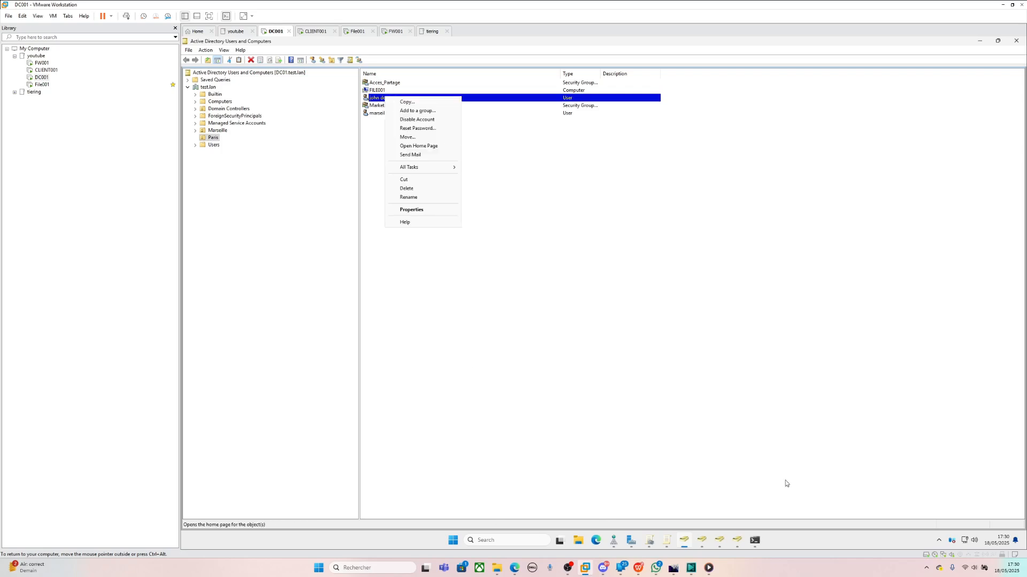
{"action": "left_click", "coordinate": [754, 540]}
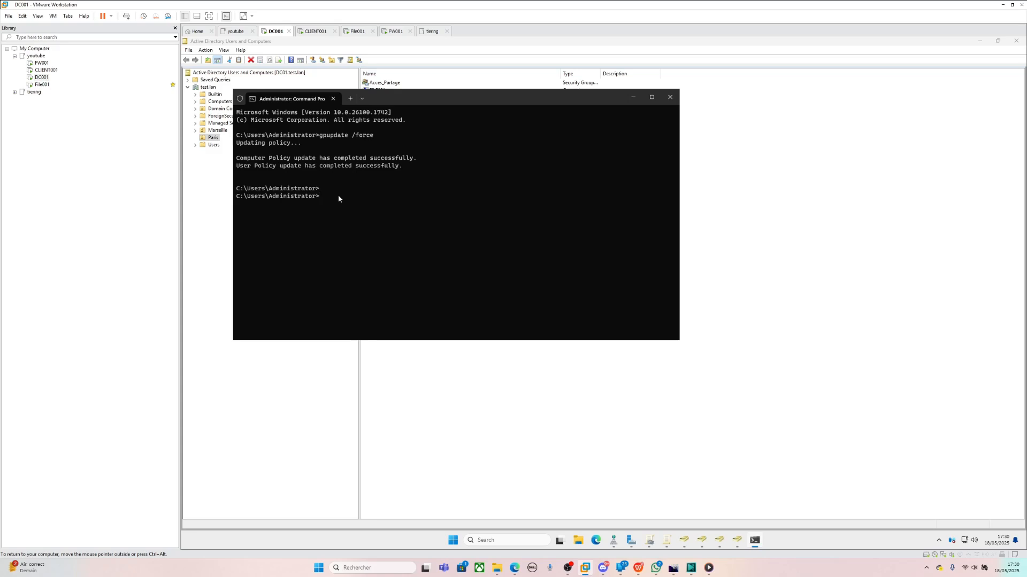
- Tick 'User must change password at next logon' on the last Paris user's Account tab and apply it
{"action": "left_click", "coordinate": [377, 357]}
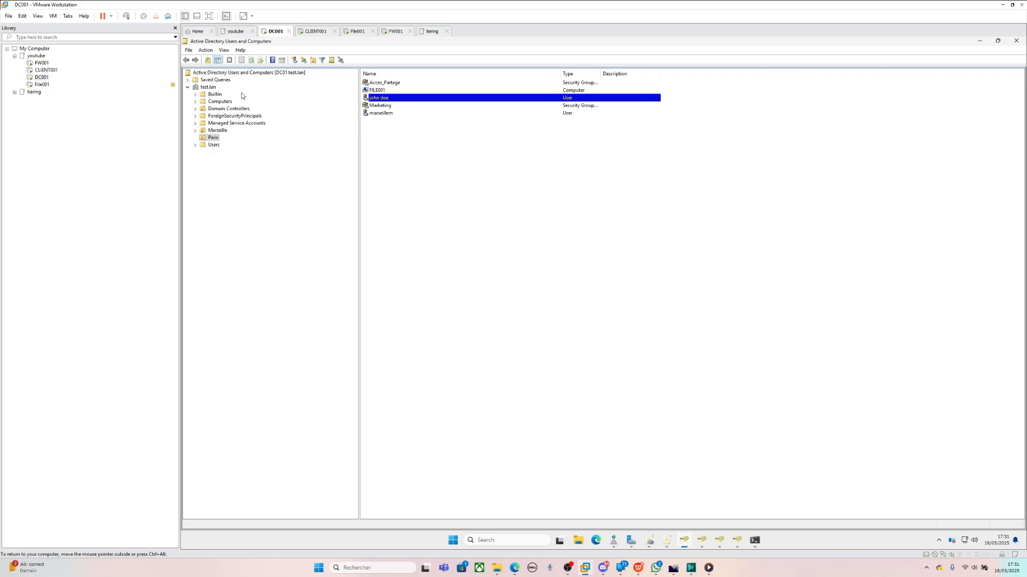
{"action": "left_click", "coordinate": [379, 113]}
{"action": "right_click", "coordinate": [381, 113]}
{"action": "left_click", "coordinate": [415, 230]}
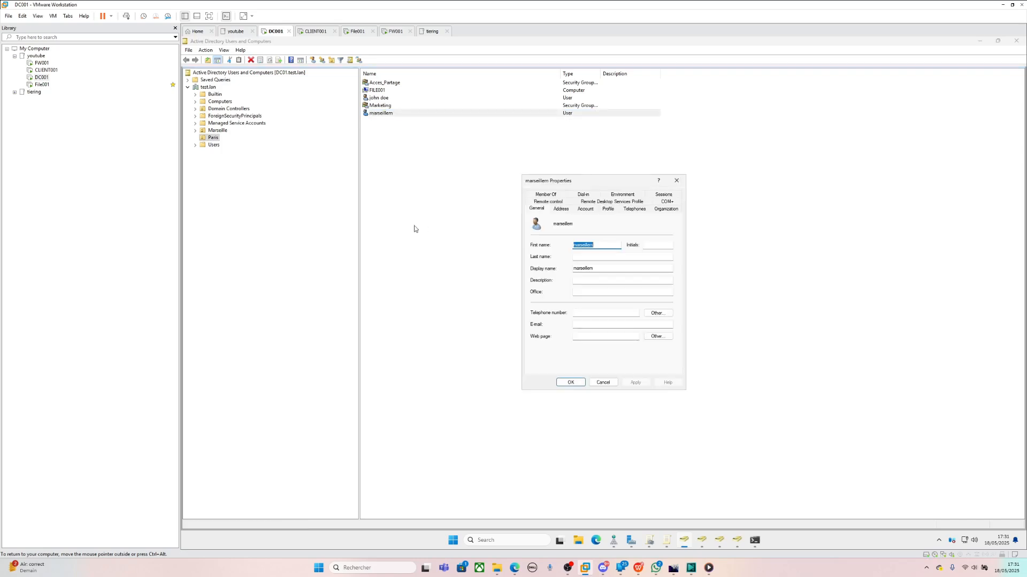
{"action": "left_click", "coordinate": [585, 209]}
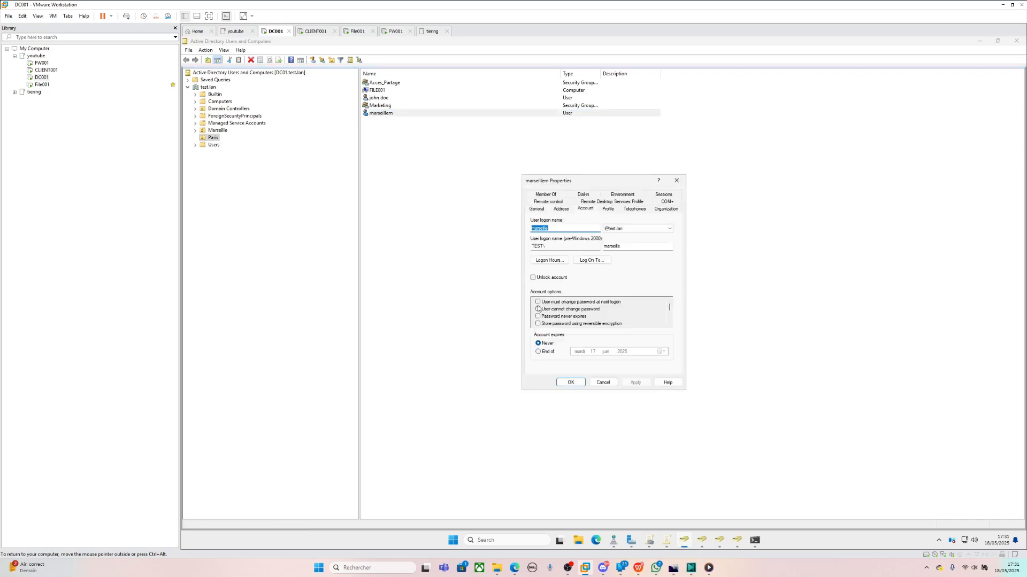
{"action": "left_click", "coordinate": [538, 302]}
{"action": "left_click", "coordinate": [635, 382]}
{"action": "left_click", "coordinate": [570, 382]}
{"action": "left_click", "coordinate": [53, 71]}
- Switch to CLIENT001 and sign out of the current session
{"action": "double_click", "coordinate": [53, 71]}
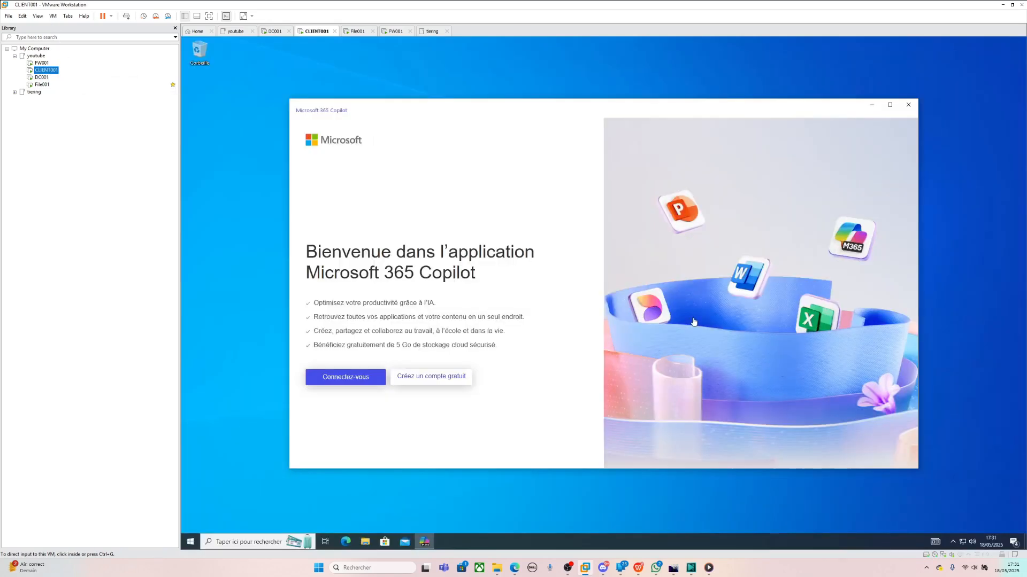
{"action": "right_click", "coordinate": [184, 542]}
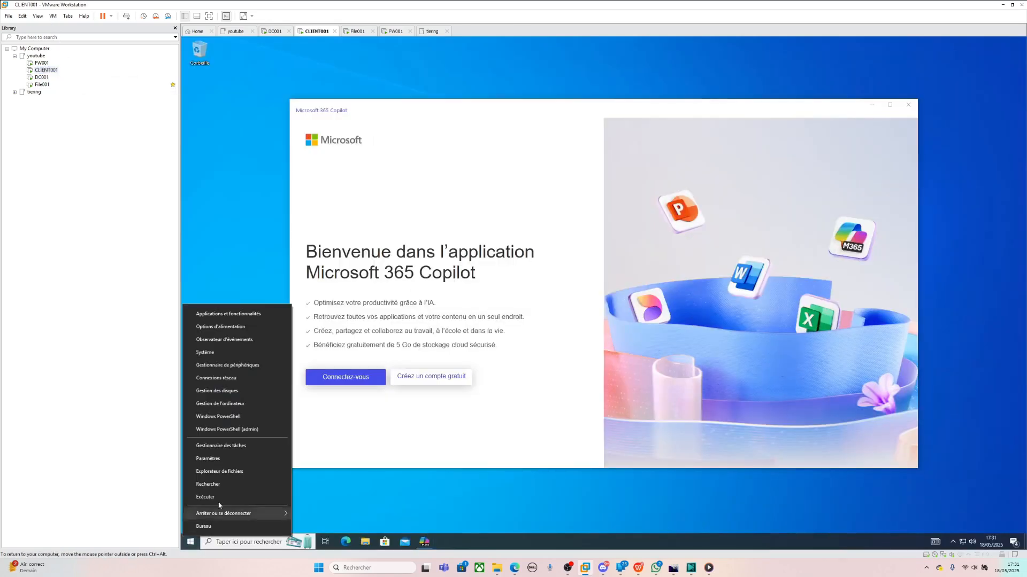
{"action": "mouse_move", "coordinate": [235, 514]}
{"action": "left_click", "coordinate": [330, 448]}
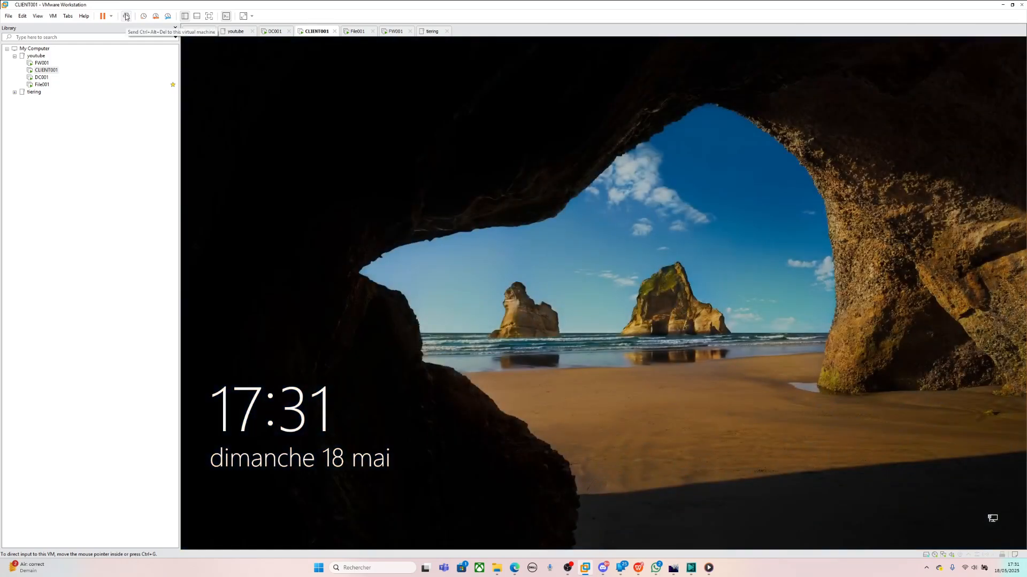
- Dismiss the Attention notice and sign in as the other domain user with their password
{"action": "left_click", "coordinate": [126, 17]}
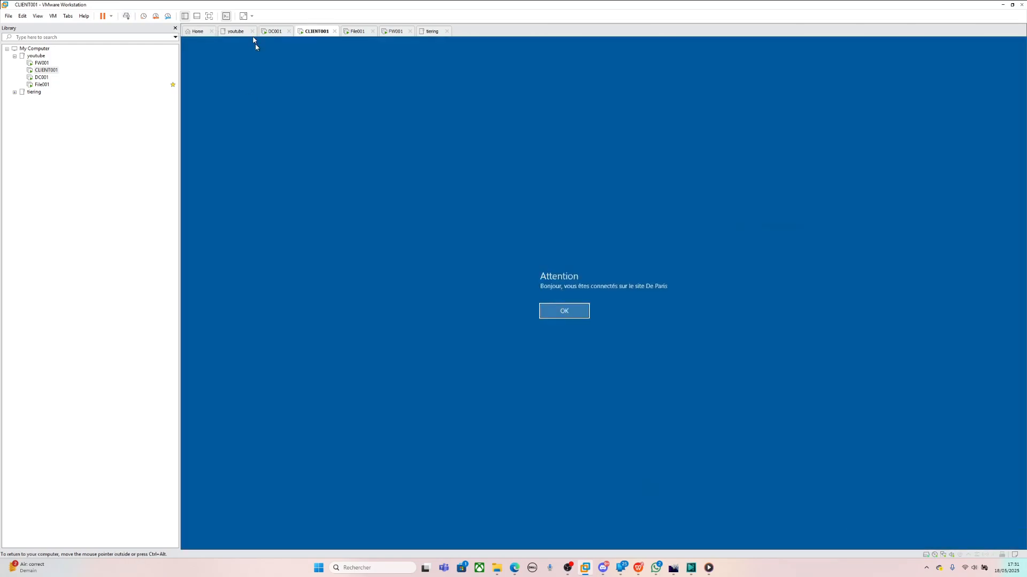
{"action": "left_click", "coordinate": [581, 313]}
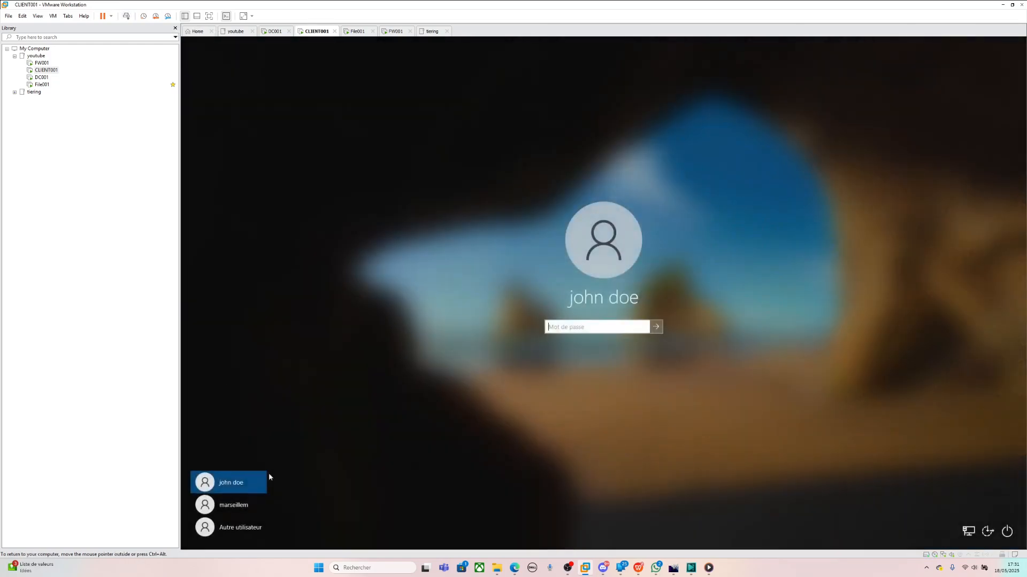
{"action": "left_click", "coordinate": [249, 510]}
{"action": "type", "text": "******"}
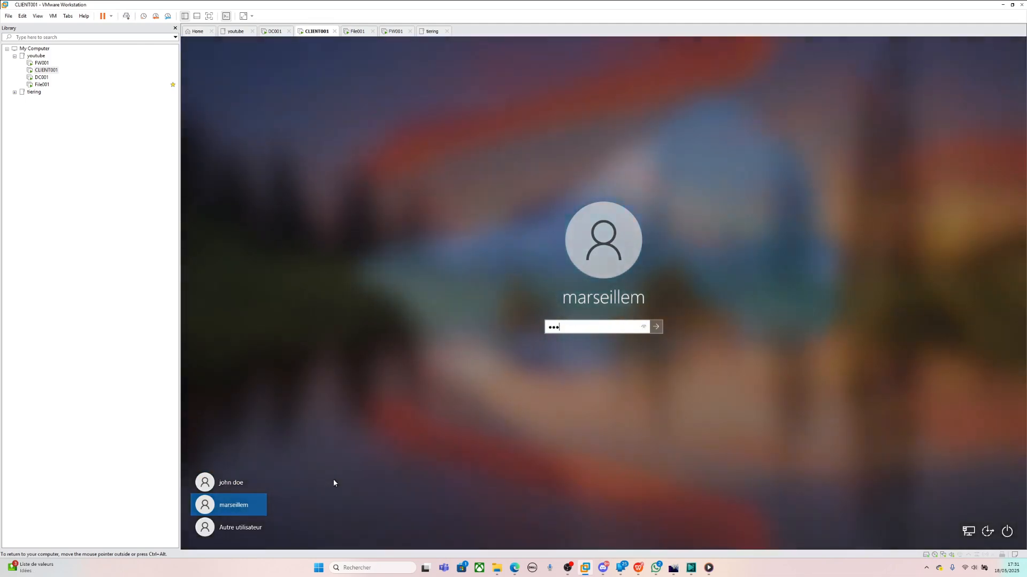
{"action": "key", "text": "Return"}
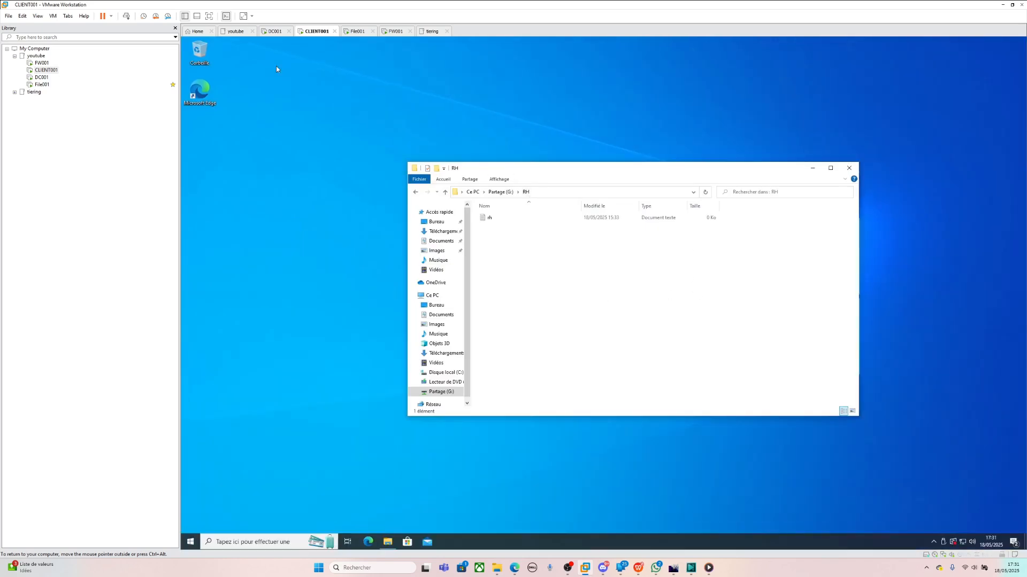
- Restart CLIENT001 via Start > Marche/Arrêt > Redémarrer and switch over to DC001
{"action": "left_click", "coordinate": [189, 543]}
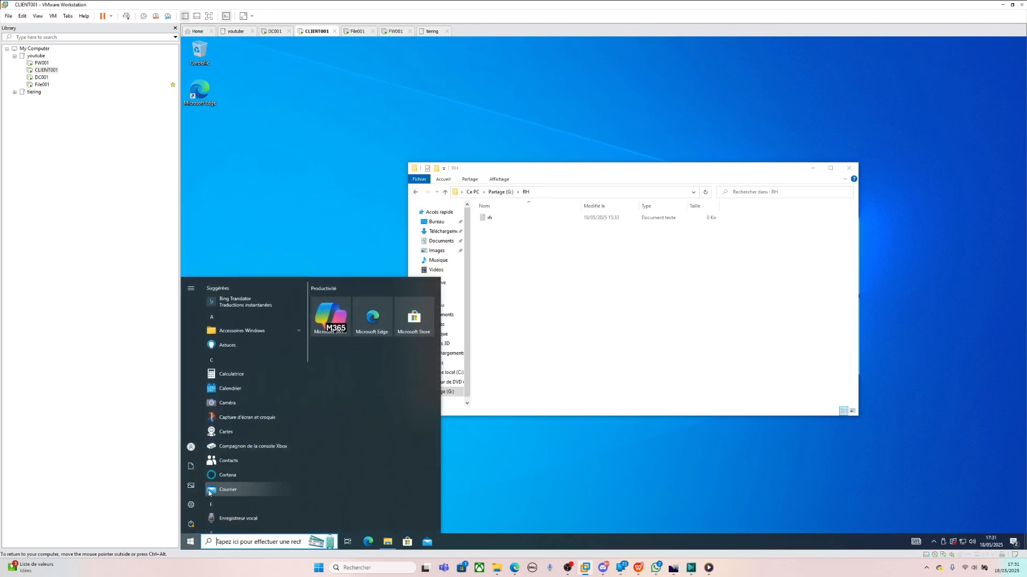
{"action": "left_click", "coordinate": [199, 528]}
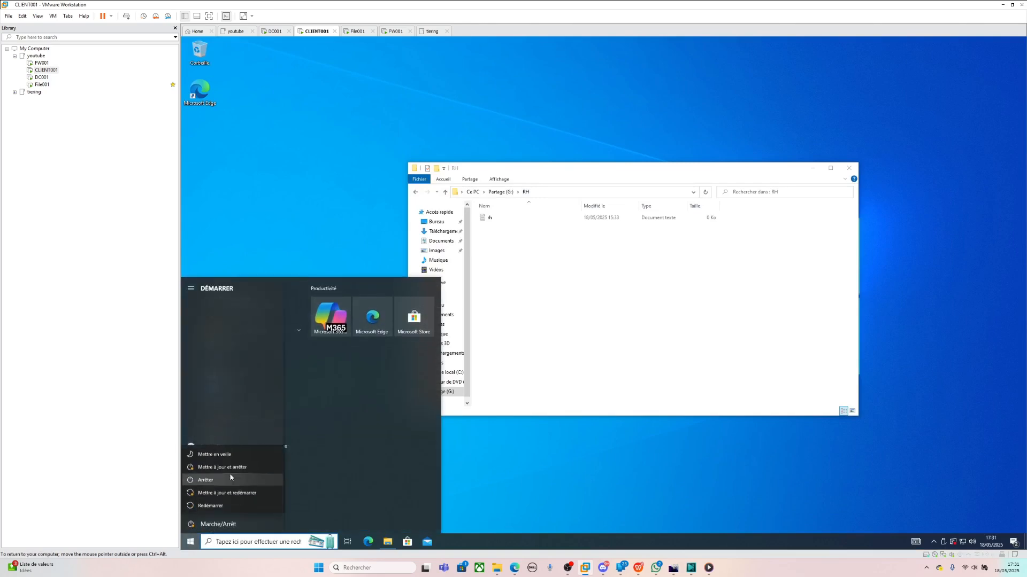
{"action": "left_click", "coordinate": [219, 506]}
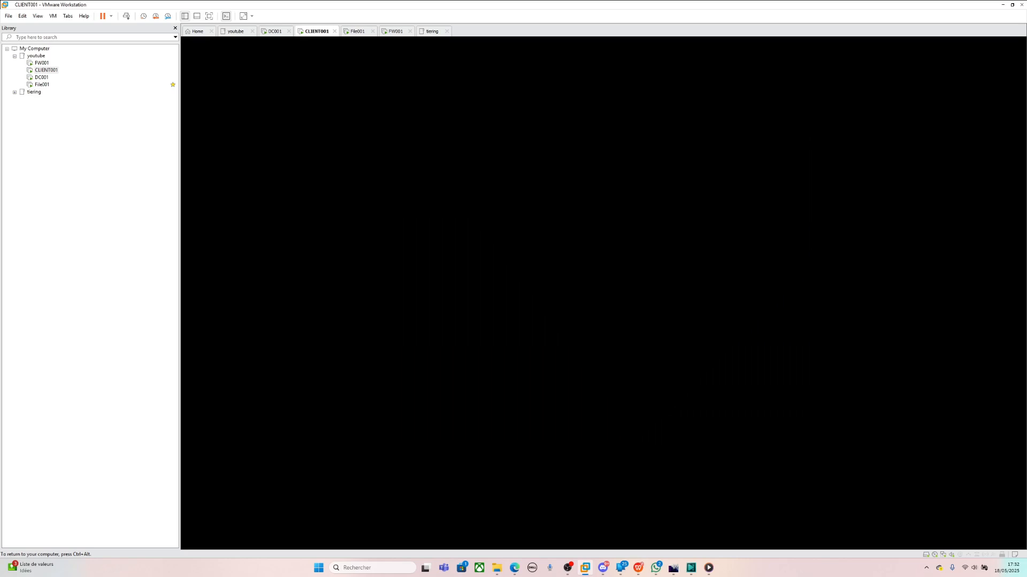
{"action": "left_click", "coordinate": [41, 77]}
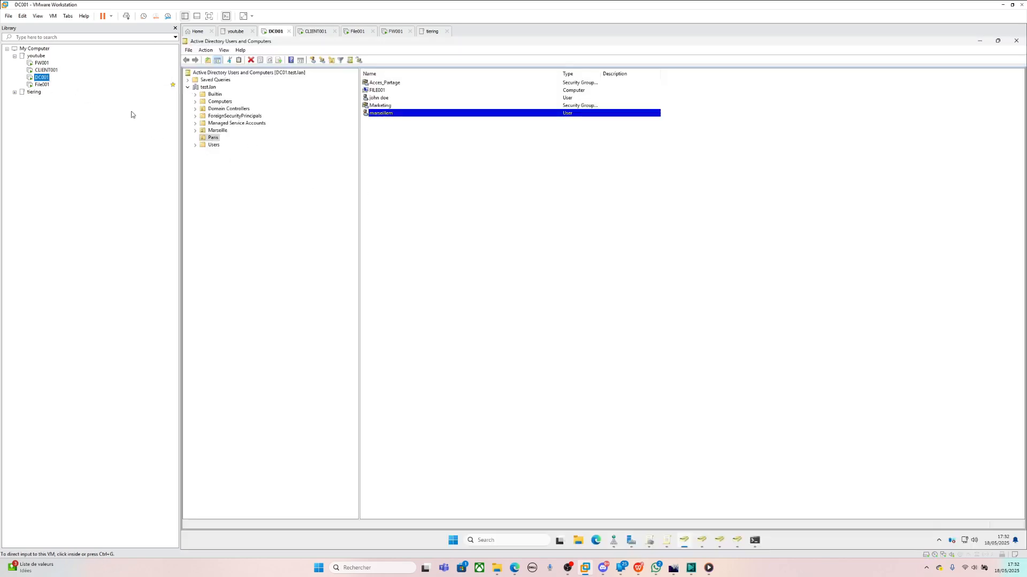
- Back on the rebooted CLIENT001, clear the lock screen and notice, then log in with the domain user's password
{"action": "left_click", "coordinate": [43, 73]}
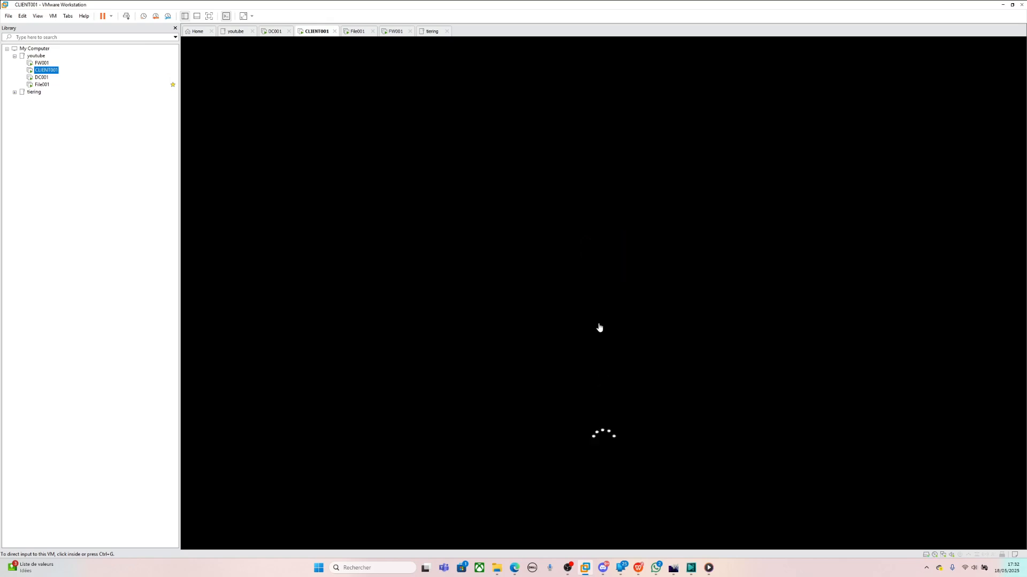
{"action": "left_click", "coordinate": [473, 266]}
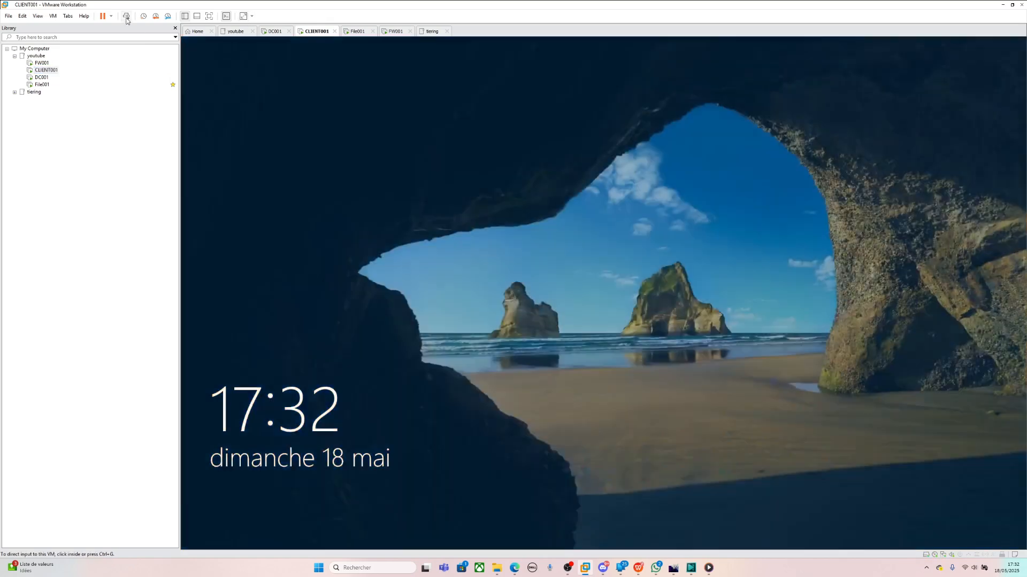
{"action": "left_click", "coordinate": [398, 206]}
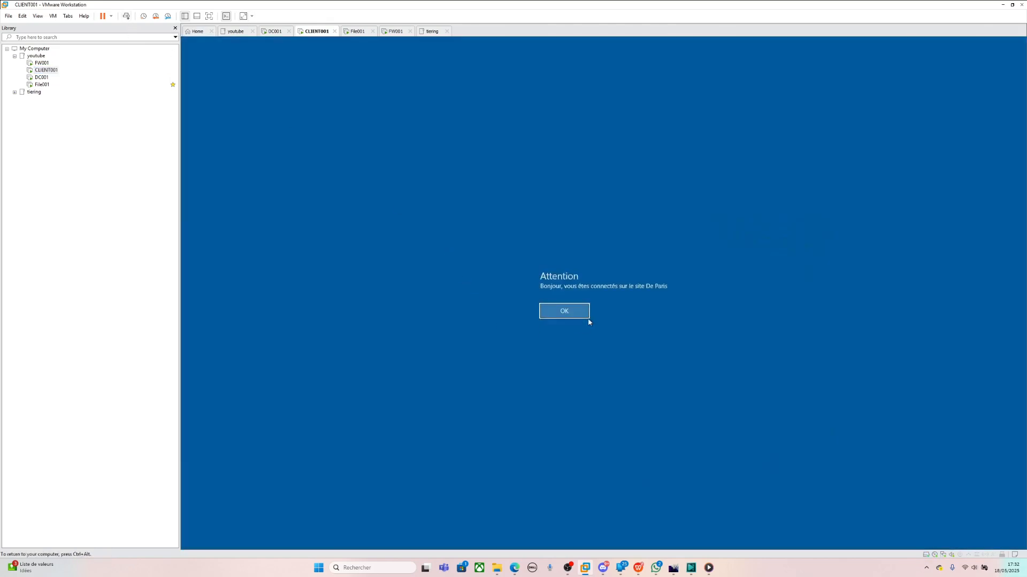
{"action": "left_click", "coordinate": [566, 315]}
{"action": "type", "text": "••••••"}
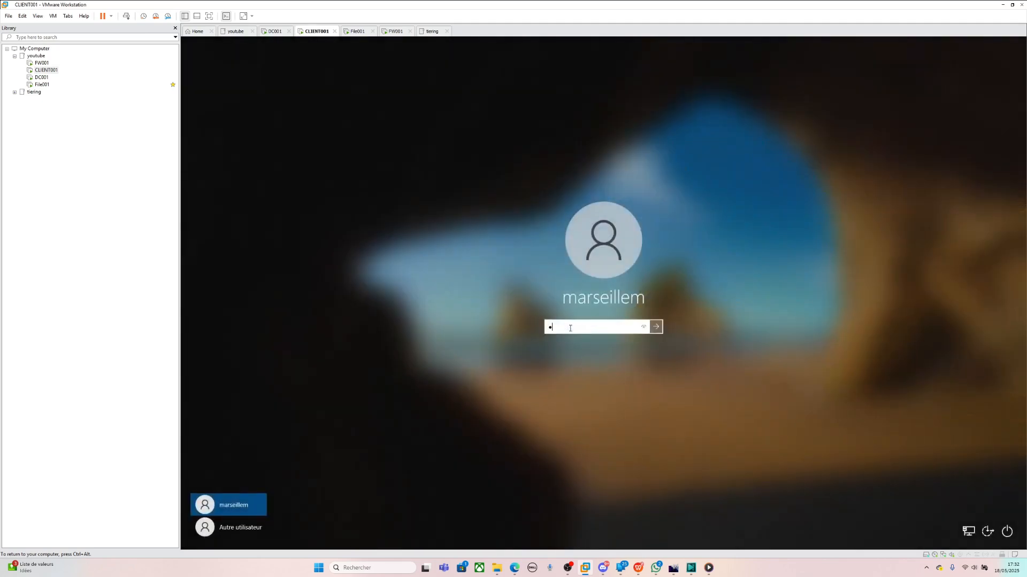
{"action": "key", "text": "Return"}
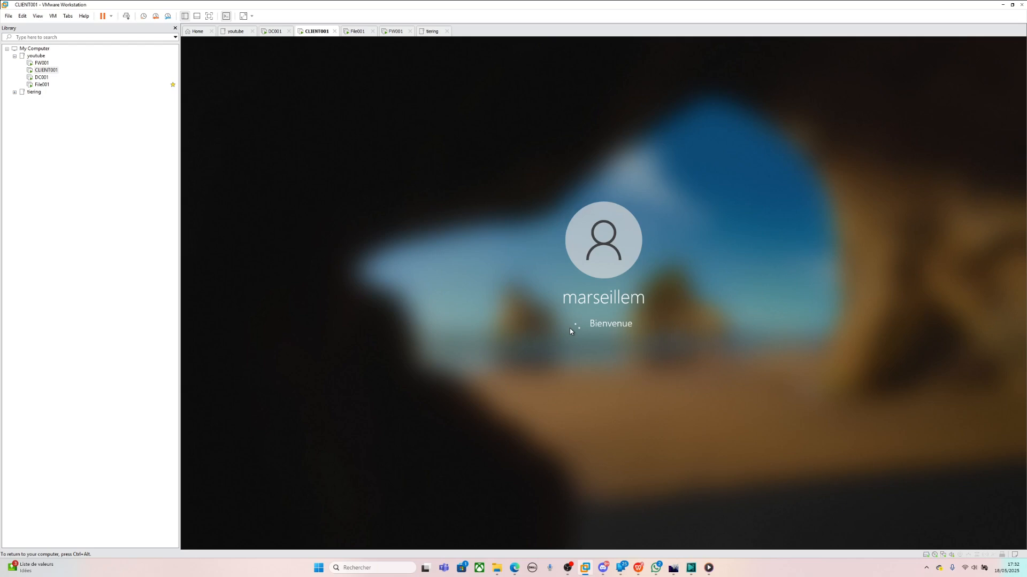
- Acknowledge the must-change-password message, cancel the change, and sign in again with the current password
{"action": "key", "text": "Return"}
{"action": "left_click", "coordinate": [608, 319]}
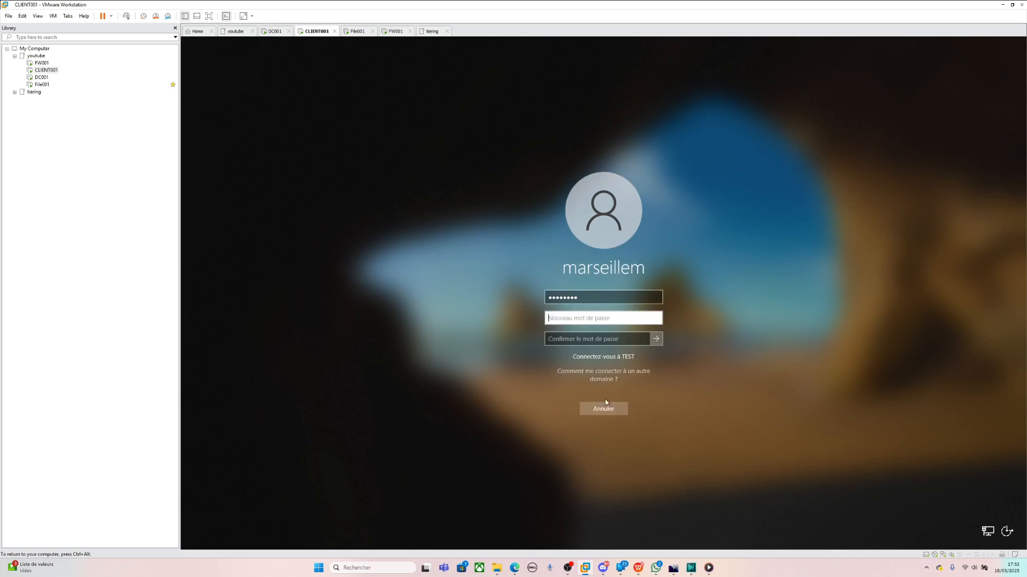
{"action": "left_click", "coordinate": [604, 408]}
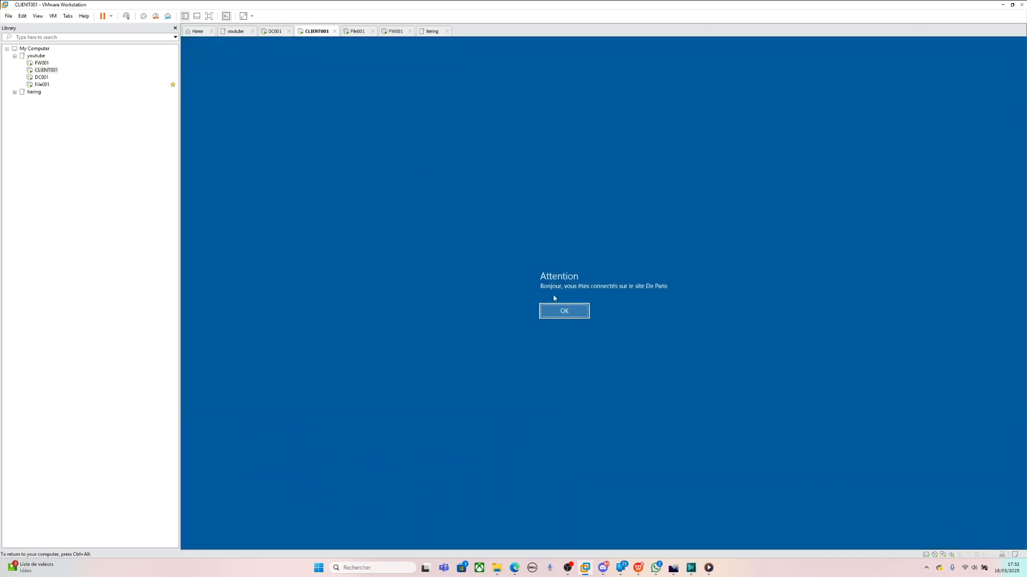
{"action": "left_click", "coordinate": [583, 317]}
{"action": "type", "text": "••••••"}
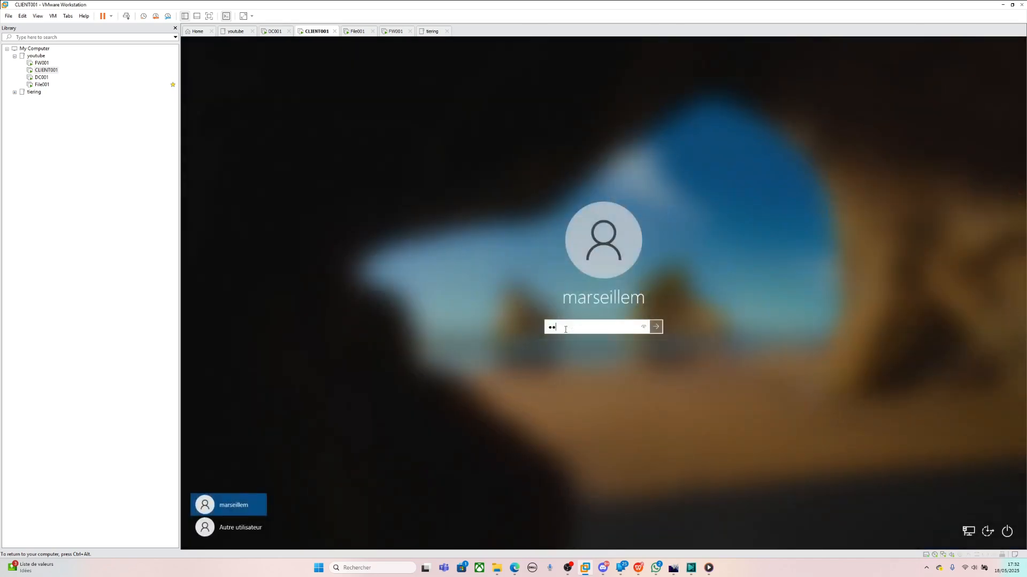
{"action": "key", "text": "Return"}
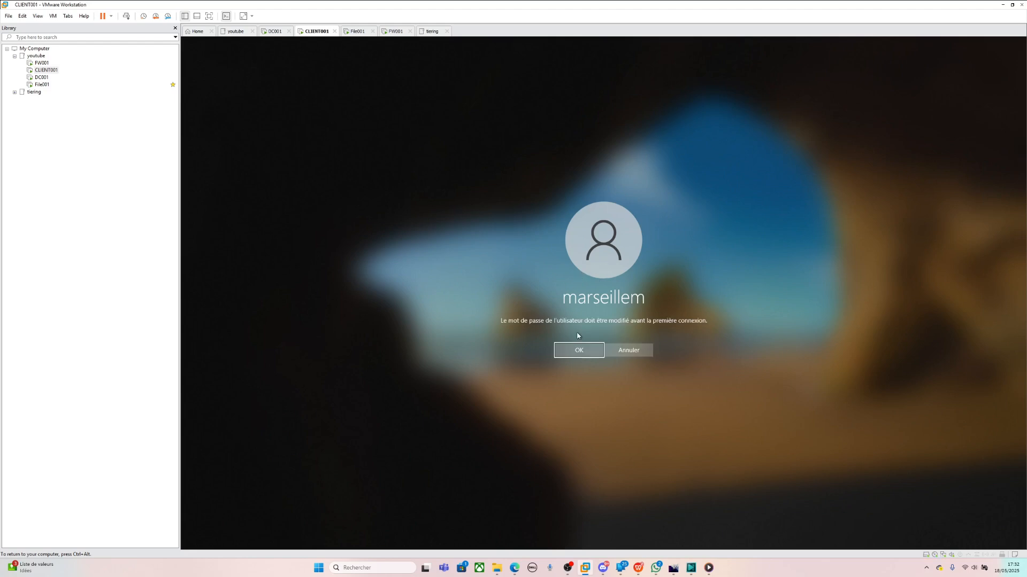
- Accept the required password change and empty the old password field on the change form
{"action": "left_click", "coordinate": [577, 350]}
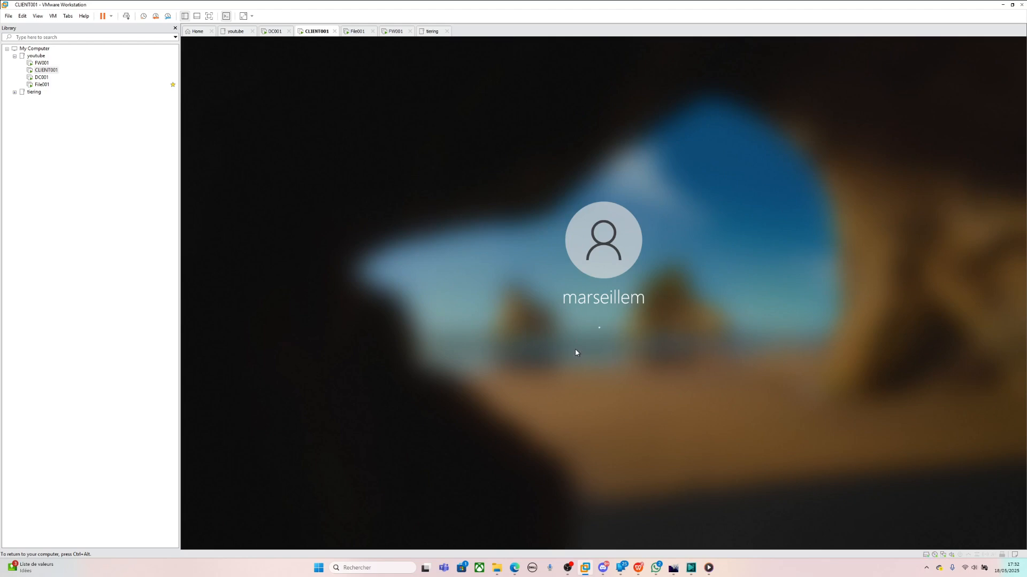
{"action": "double_click", "coordinate": [587, 300]}
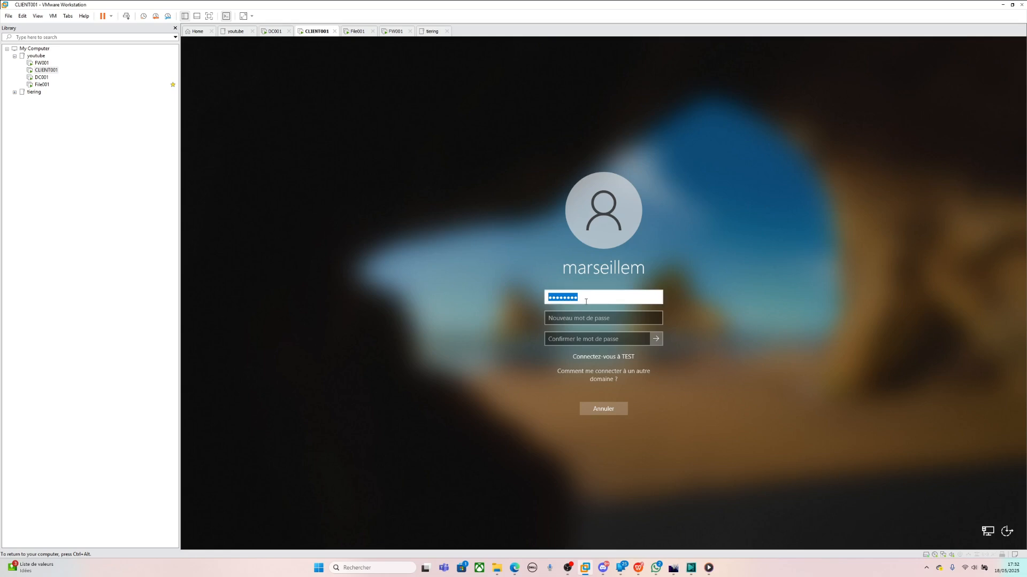
{"action": "left_click", "coordinate": [598, 299]}
{"action": "double_click", "coordinate": [597, 298]}
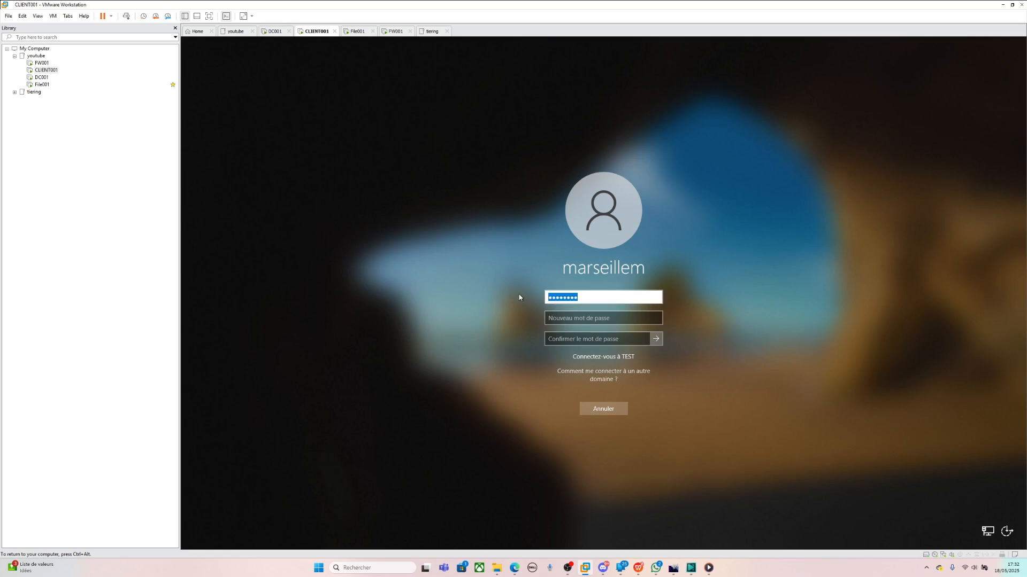
{"action": "key", "text": "BackSpace"}
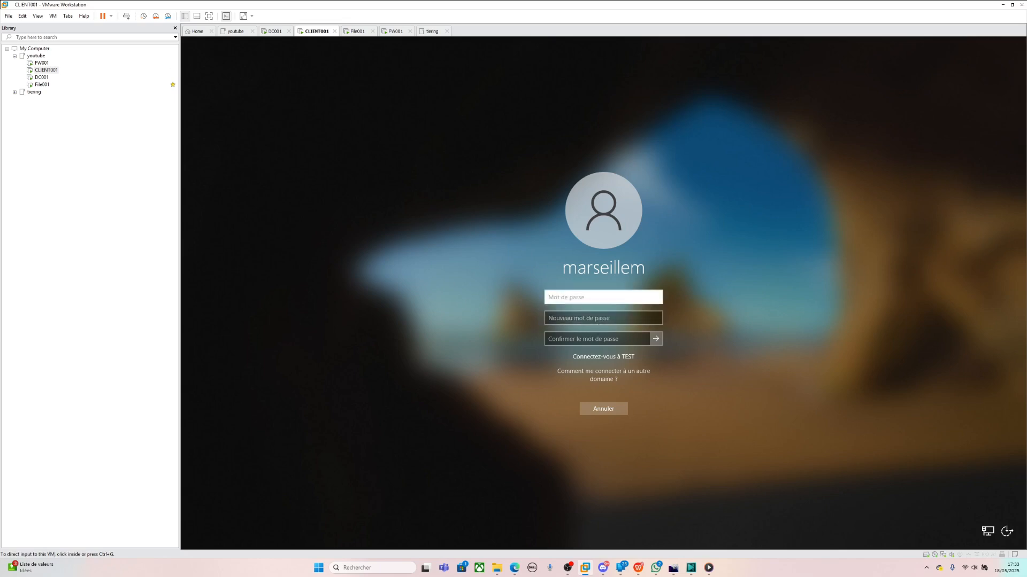
- Switch to the DC001 domain controller in VMware Workstation
{"action": "left_click", "coordinate": [42, 77]}
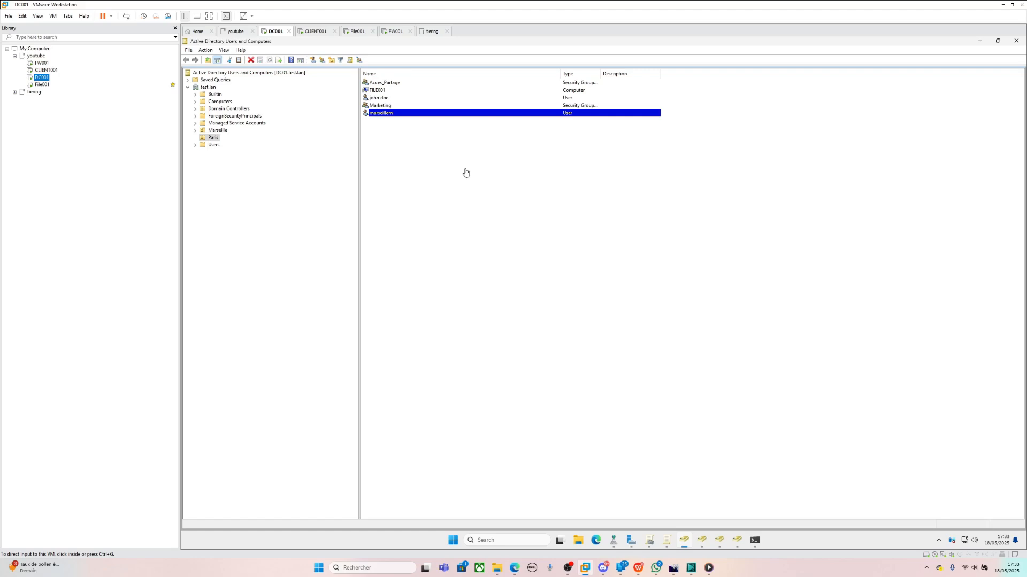
- Open the Minimum password age setting (1 day), read its explanation, and close it unchanged
{"action": "left_click", "coordinate": [466, 172]}
{"action": "left_click", "coordinate": [667, 541]}
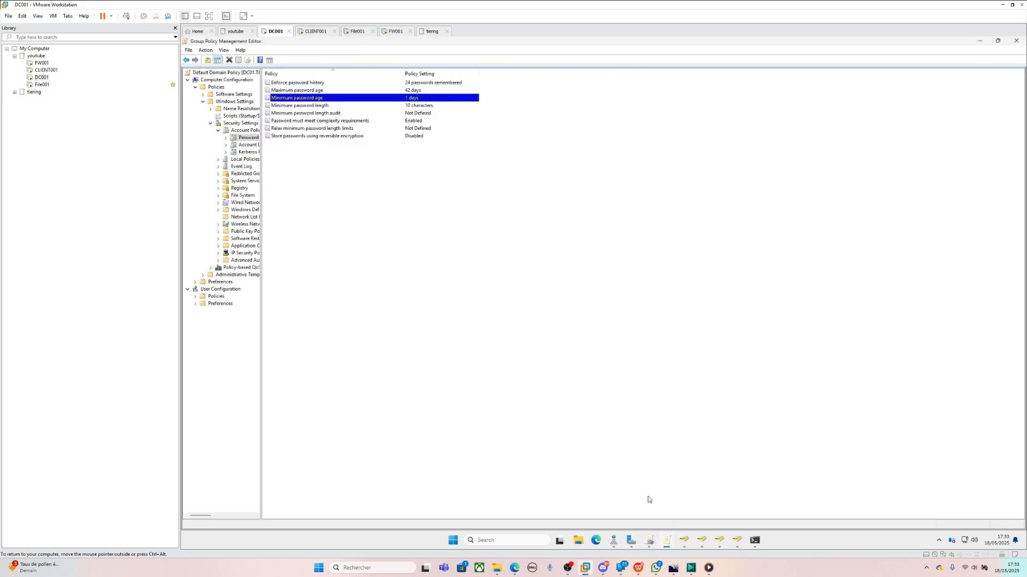
{"action": "double_click", "coordinate": [400, 100]}
{"action": "left_click", "coordinate": [571, 231]}
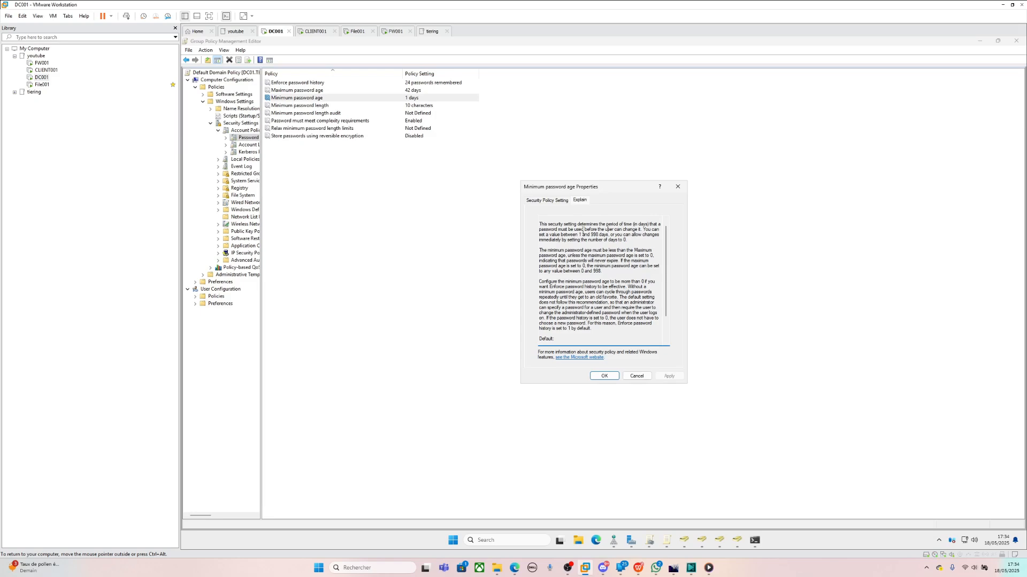
{"action": "left_click_drag", "start_coordinate": [582, 230], "coordinate": [590, 230]}
{"action": "left_click", "coordinate": [506, 224]}
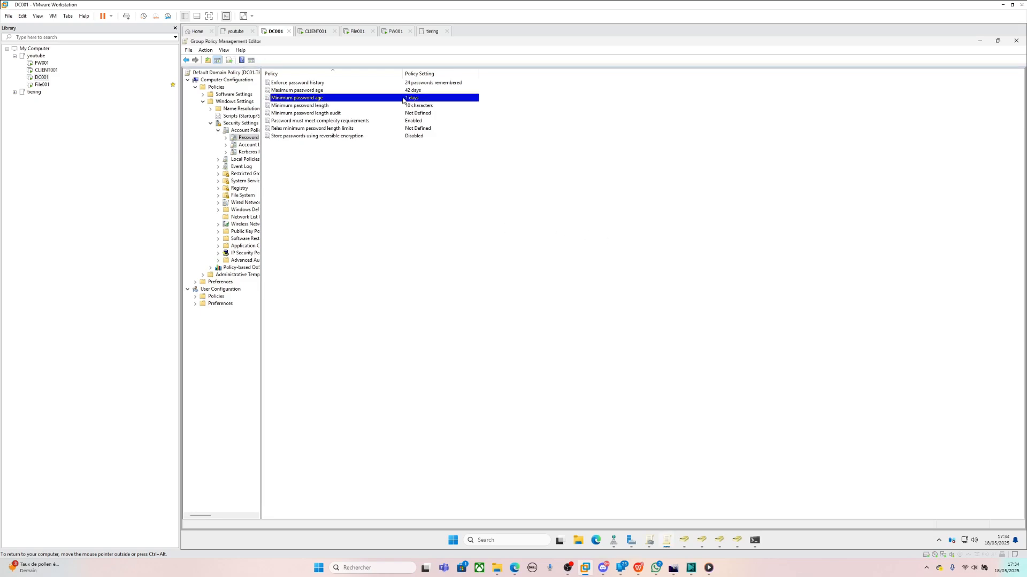